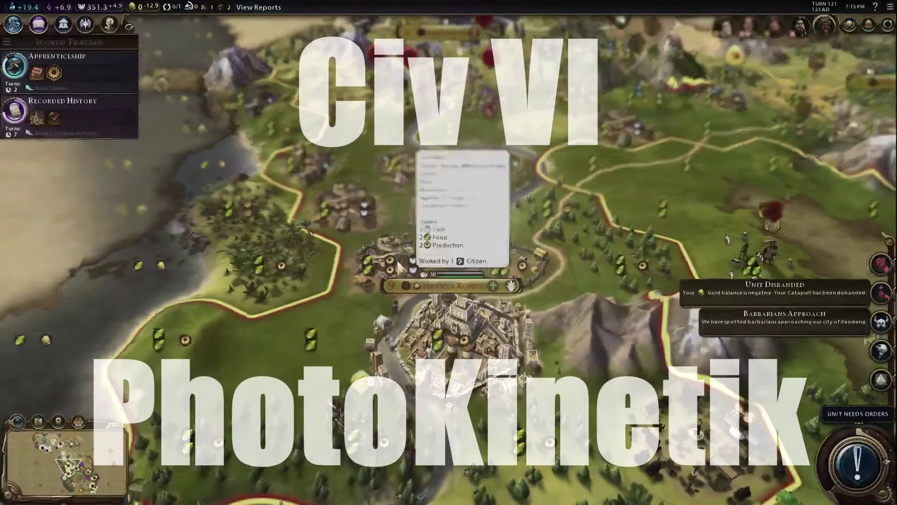
Step: Examine the PhotoKinetik visual effect on the game map around Mbanza Kongo and Kinshasa at near and far zoom levels
scroll(391, 263, "up", 2)
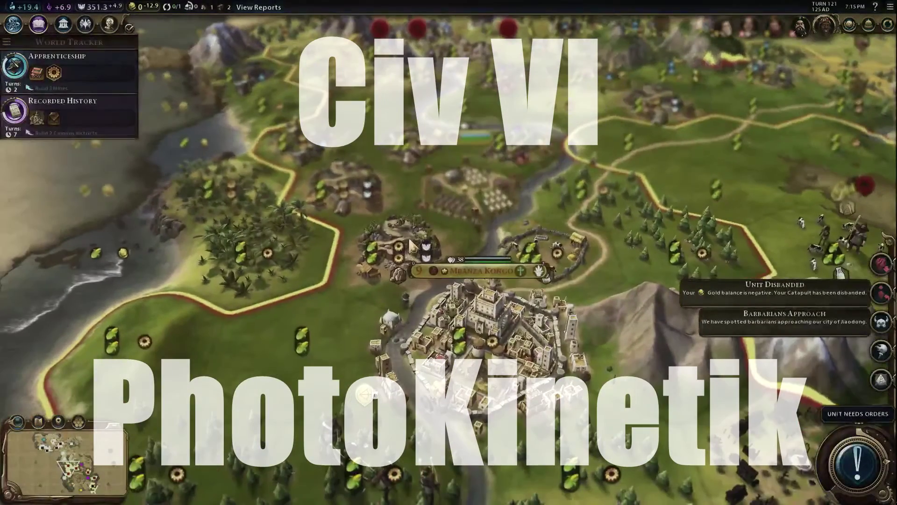
scroll(503, 175, "down", 3)
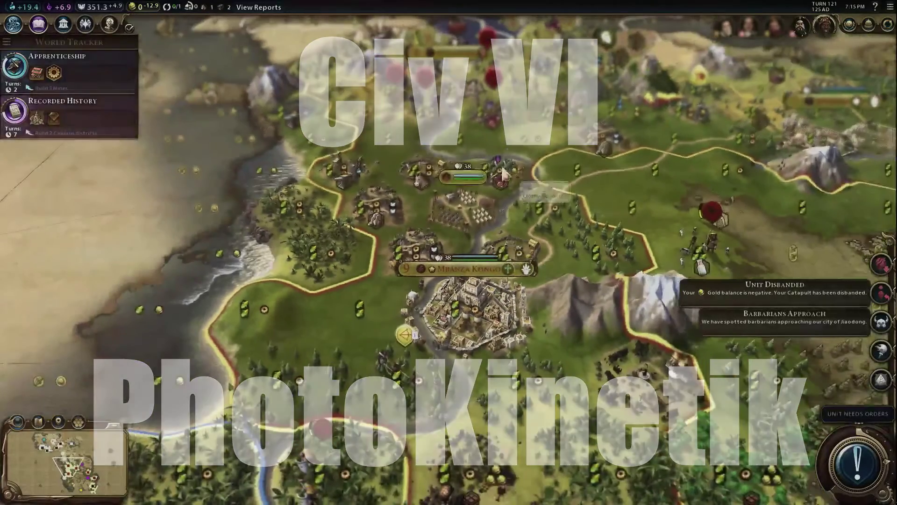
key("Up")
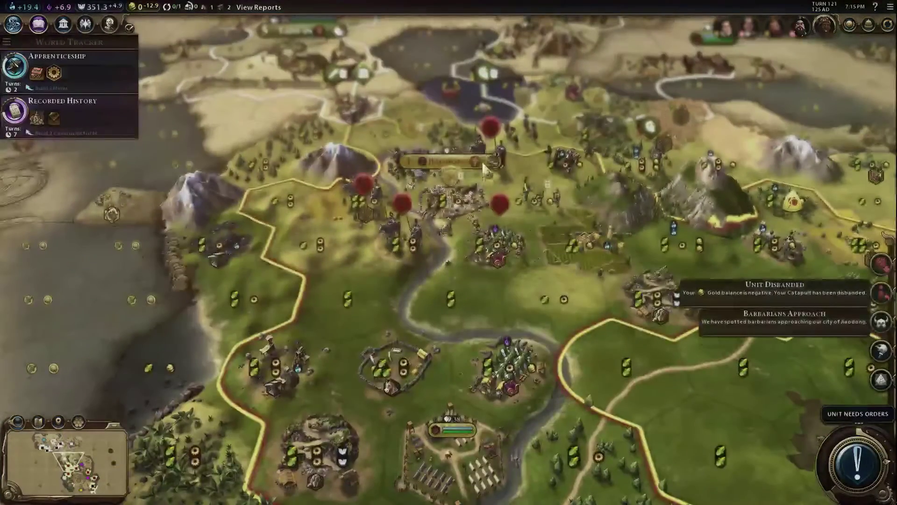
scroll(503, 175, "up", 3)
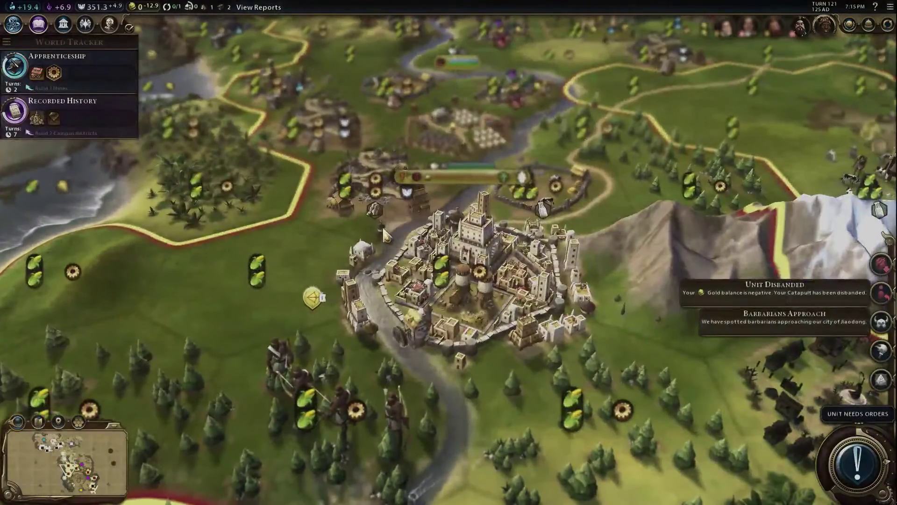
scroll(380, 229, "down", 1)
scroll(380, 229, "down", 2)
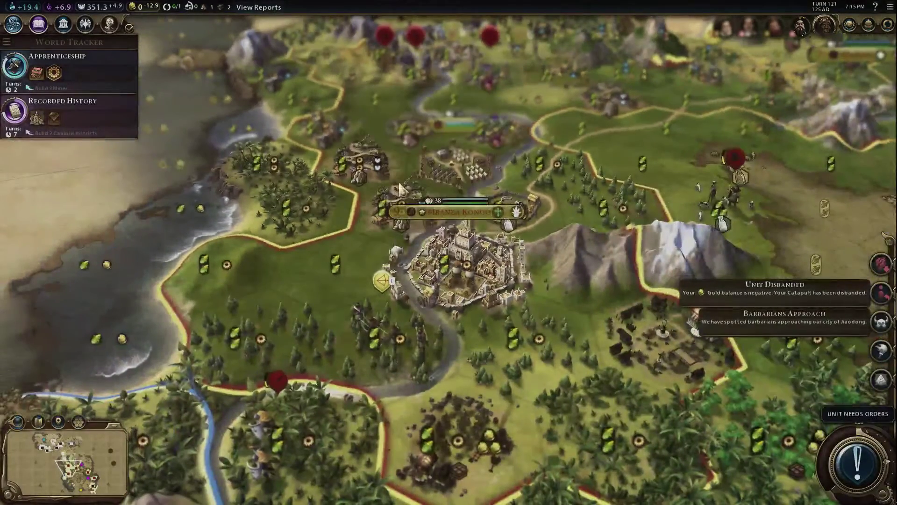
scroll(420, 185, "down", 3)
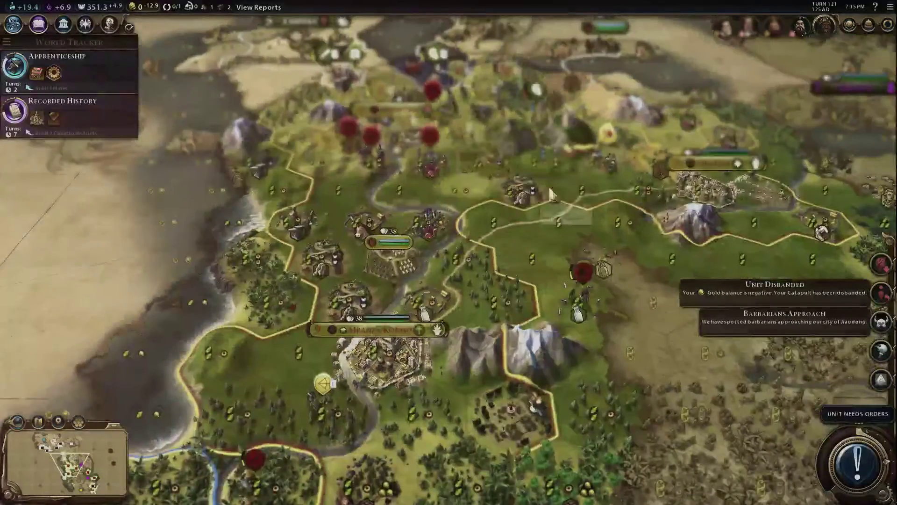
scroll(468, 252, "up", 5)
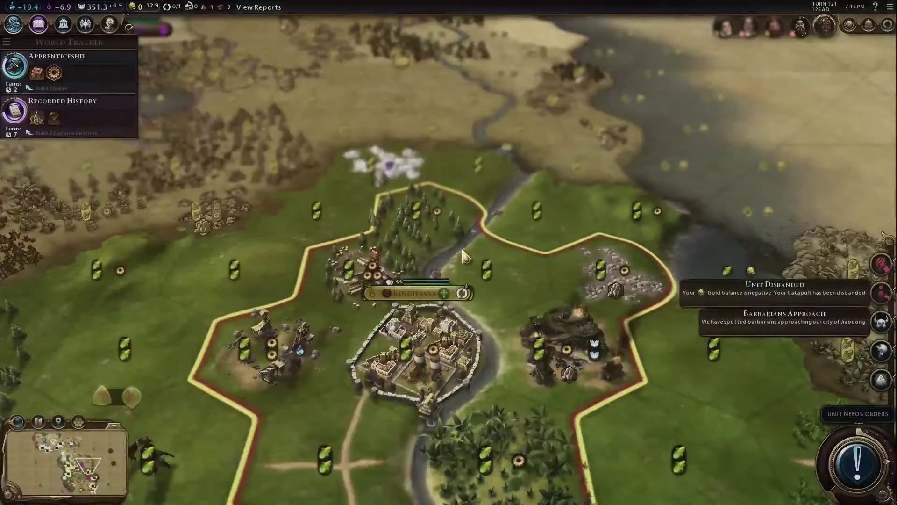
scroll(464, 256, "up", 3)
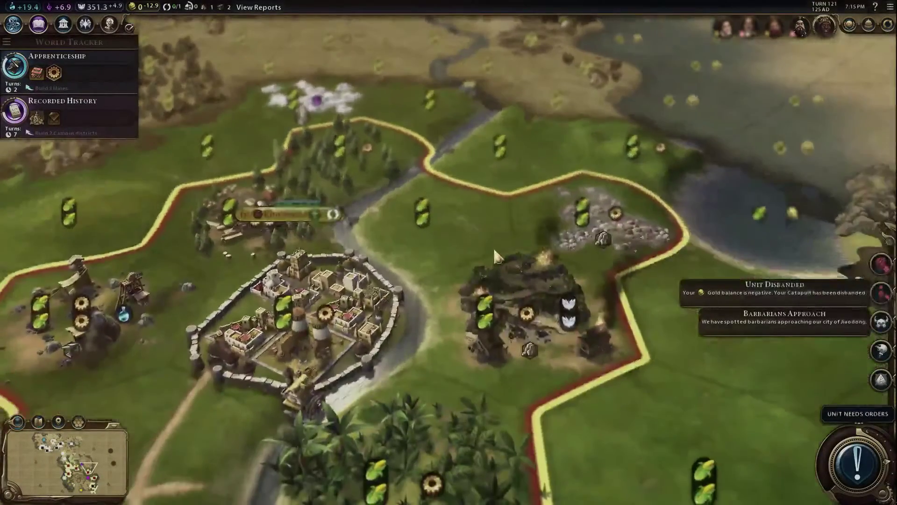
scroll(493, 243, "down", 5)
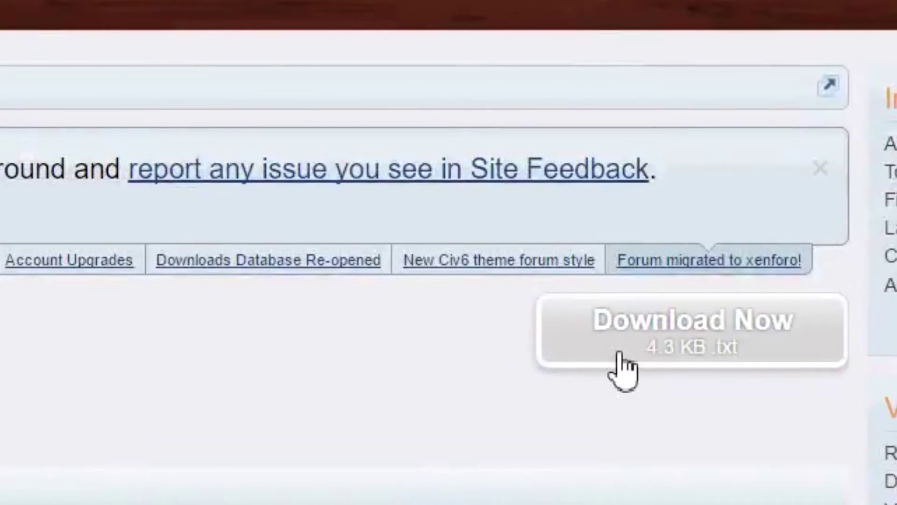
Step: Download the PhotoKinetik 1.4 readme.txt from its CivFanatics page, open it and read through the installation instructions
left_click(623, 369)
scroll(284, 372, "down", 4)
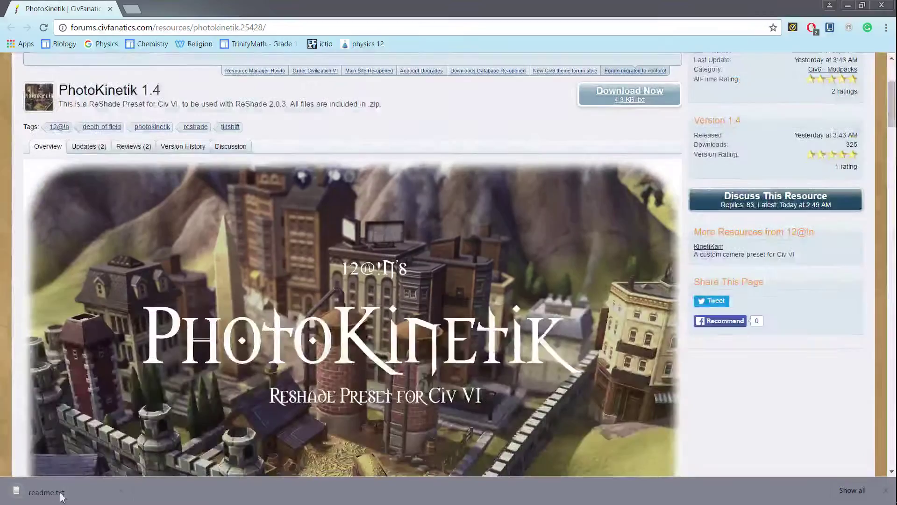
scroll(248, 234, "down", 6)
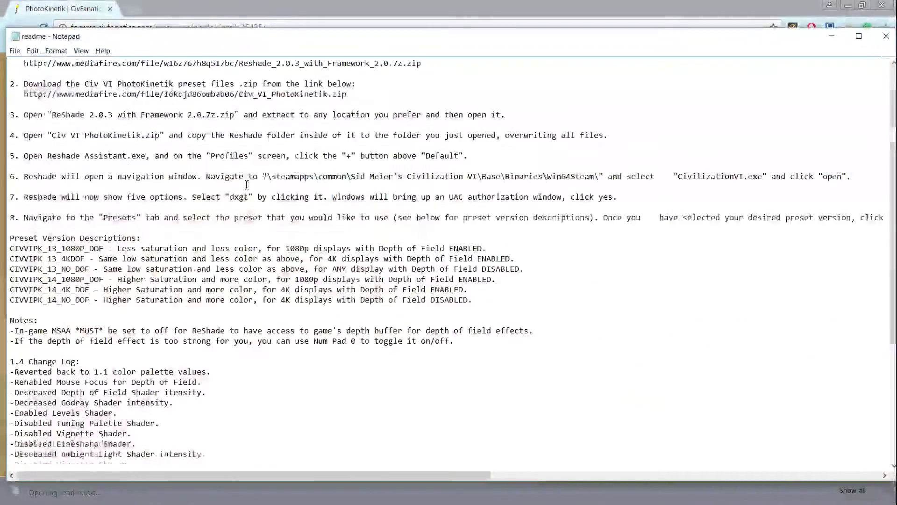
scroll(245, 186, "up", 6)
scroll(248, 276, "down", 7)
scroll(247, 275, "up", 5)
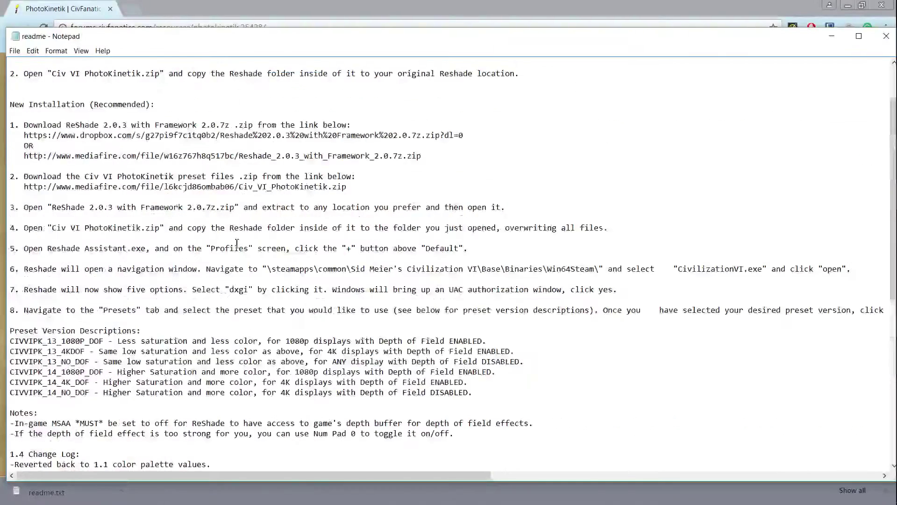
scroll(234, 243, "up", 2)
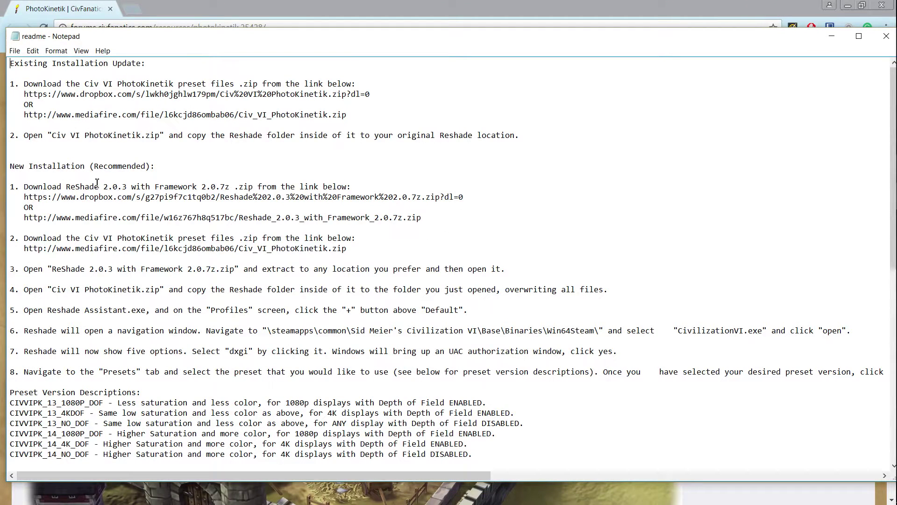
Step: Use the readme's MediaFire link under New Installation to download Reshade 2.0.3 with Framework 2.0.7z.zip
double_click(91, 218)
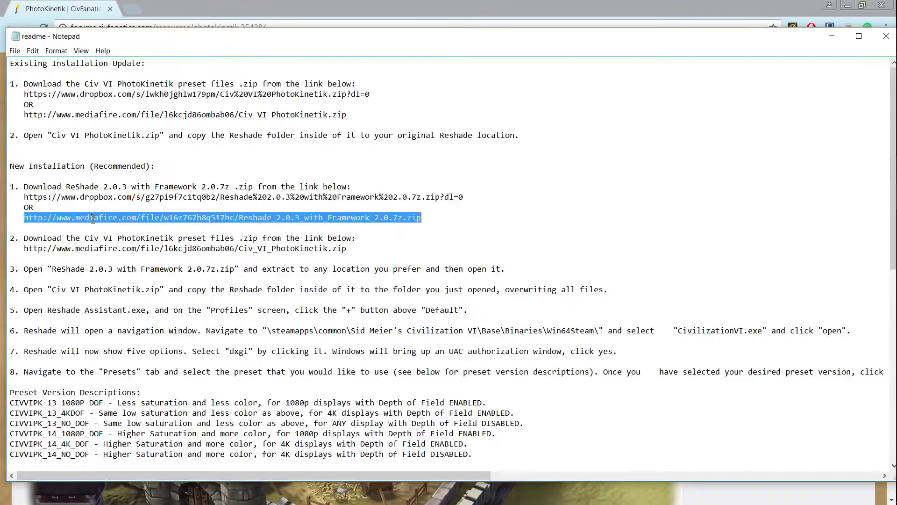
double_click(95, 197)
double_click(263, 218)
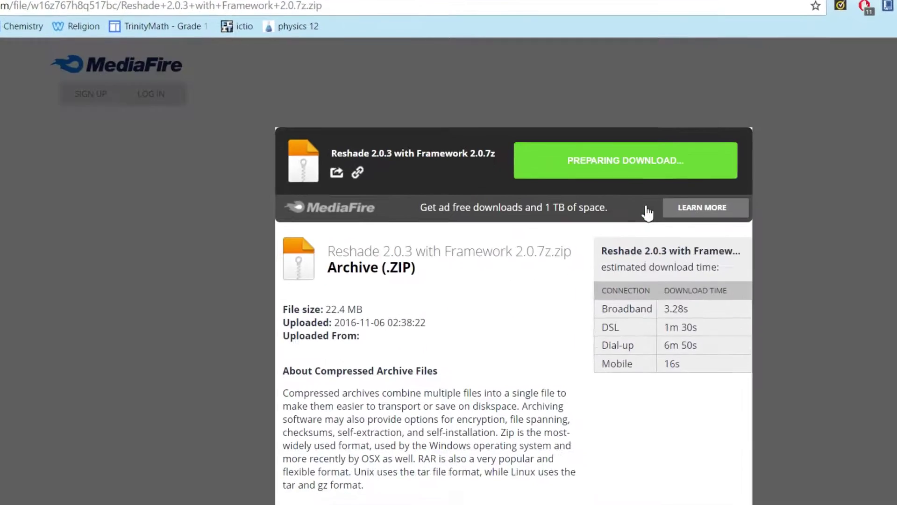
left_click(630, 161)
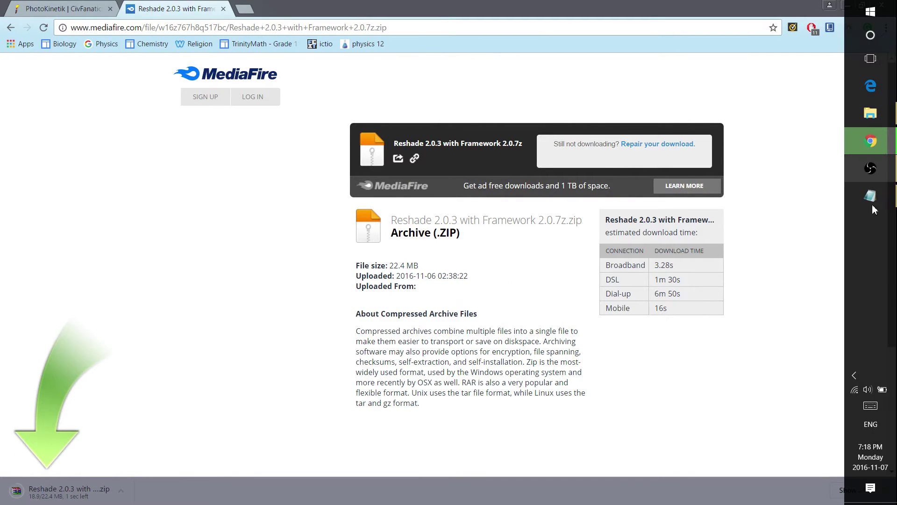
Step: Switch back to the readme and copy the MediaFire link for the Civ VI PhotoKinetik preset files
left_click(870, 196)
double_click(70, 248)
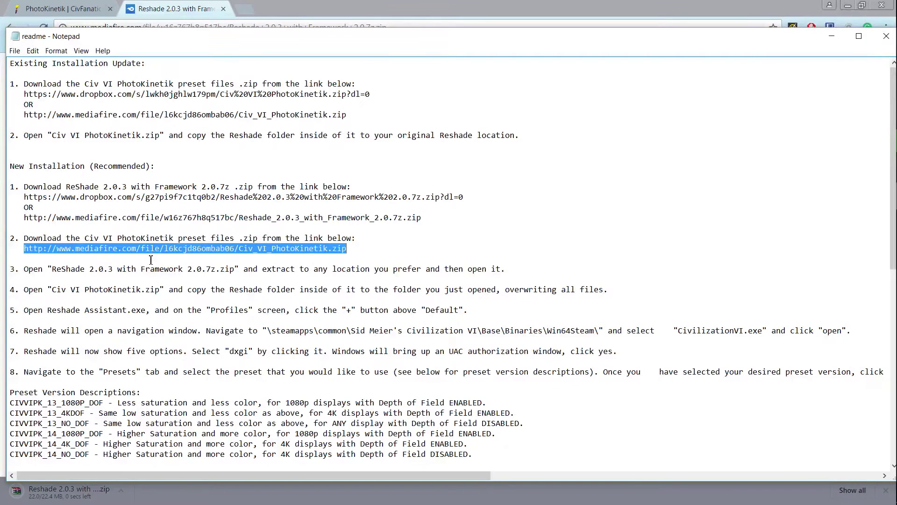
left_click(70, 247)
double_click(114, 248)
key("ctrl+c")
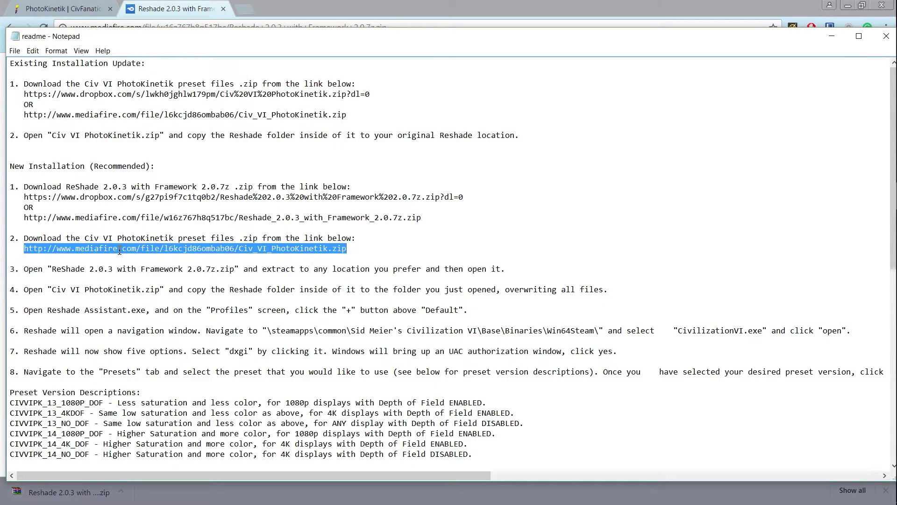
Step: Load the copied preset link in a new browser tab and download Civ VI PhotoKinetik.zip
left_click(257, 12)
key("ctrl+v")
key("Return")
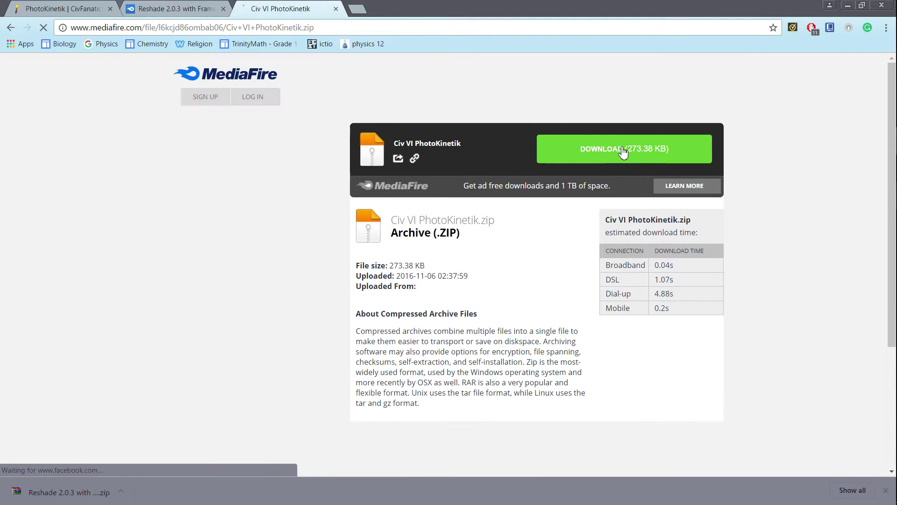
left_click(623, 148)
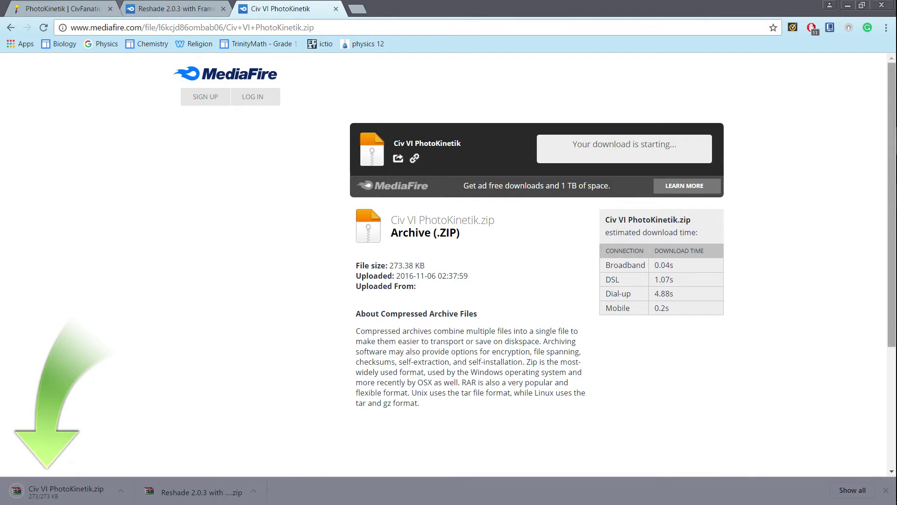
Step: Check the readme's extraction instruction, then open the Reshade 2.0.3 with Framework 2.0.7z archive from the Downloads folder in WinRAR
left_click(870, 196)
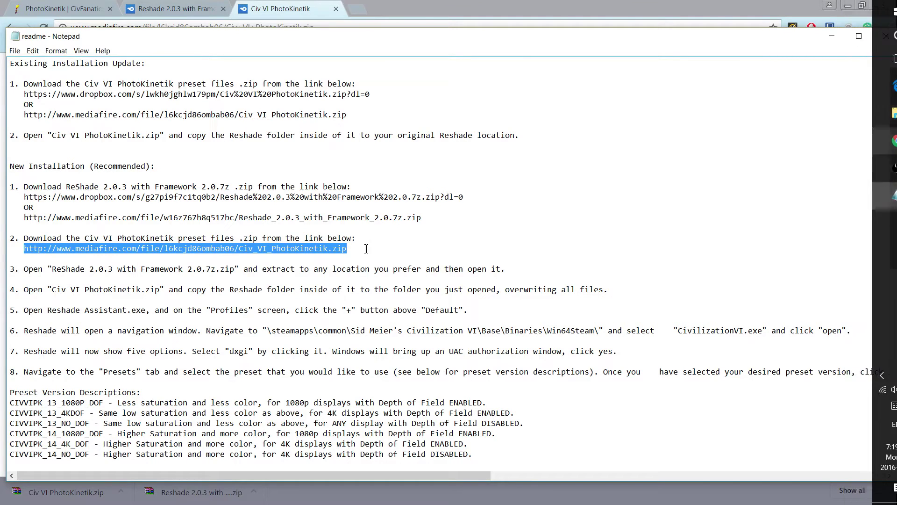
left_click_drag(262, 269, 274, 268)
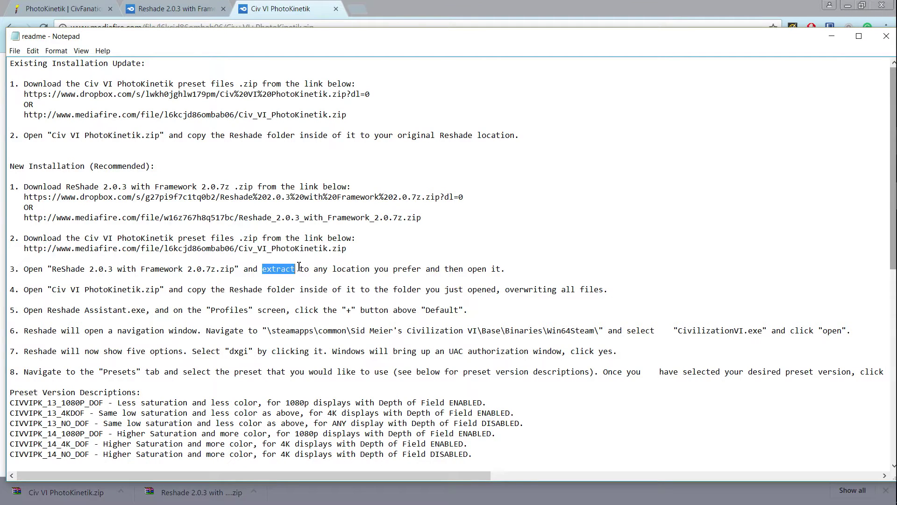
left_click_drag(46, 268, 291, 269)
left_click(450, 263)
left_click(887, 113)
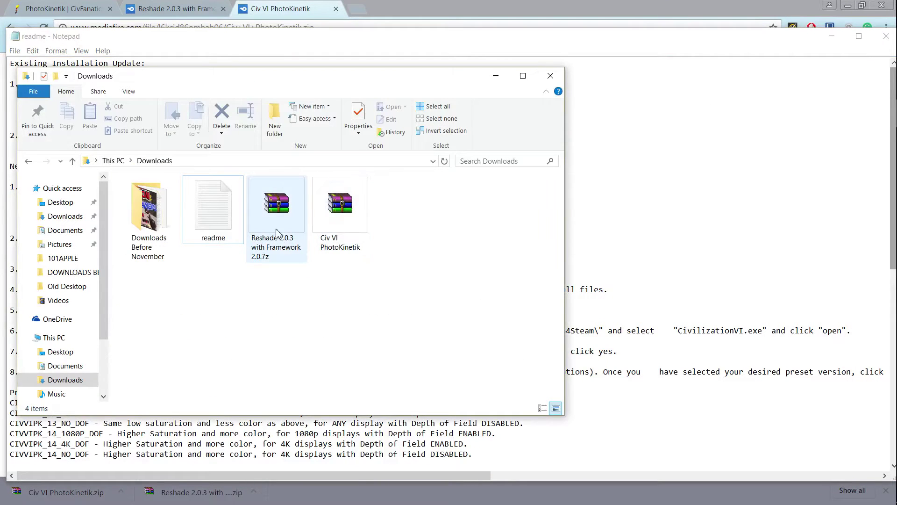
left_click(283, 254)
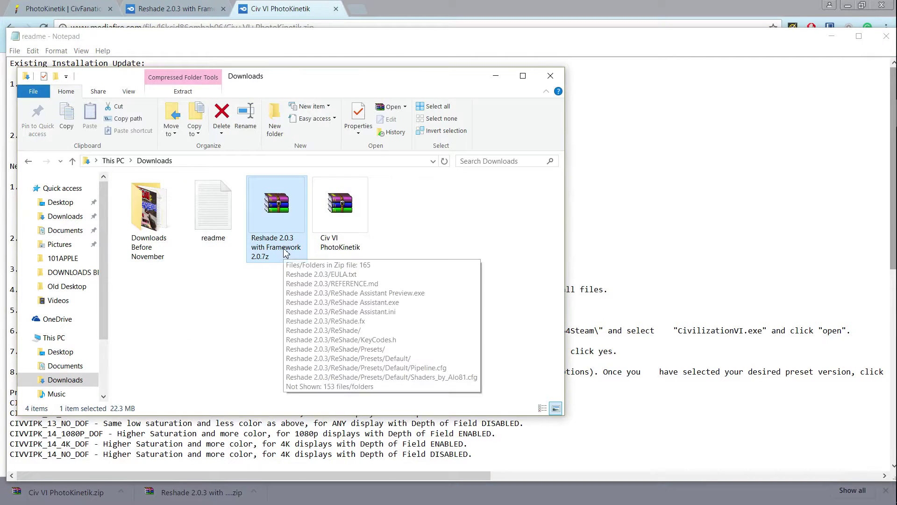
double_click(285, 256)
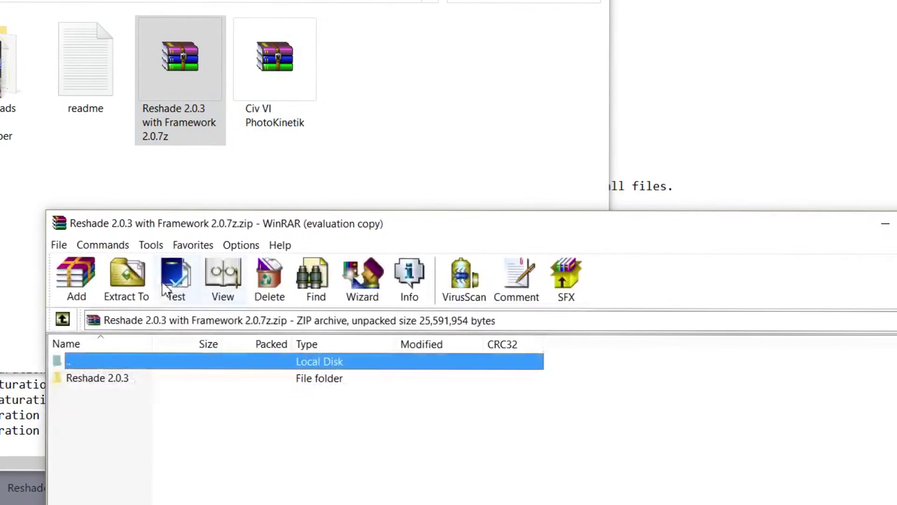
Step: Extract the Reshade 2.0.3 archive's contents directly into the Downloads folder
left_click(201, 327)
left_click(624, 317)
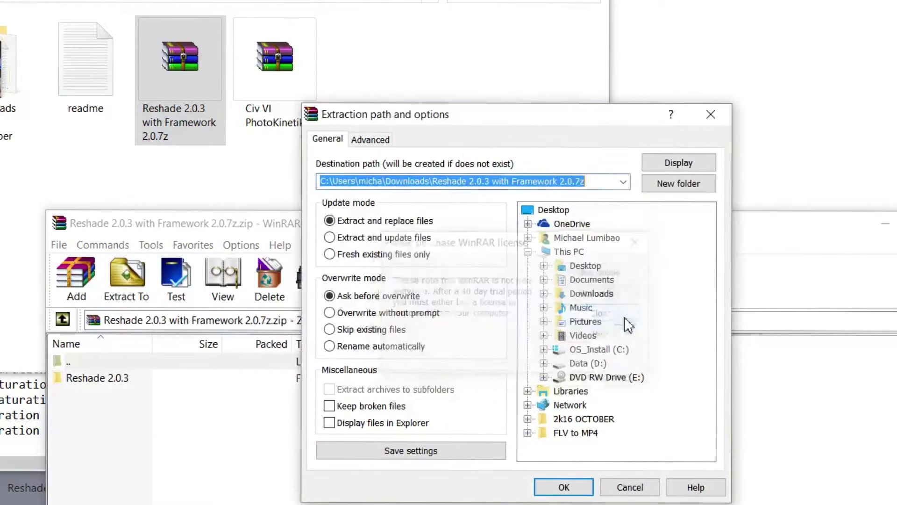
left_click(569, 266)
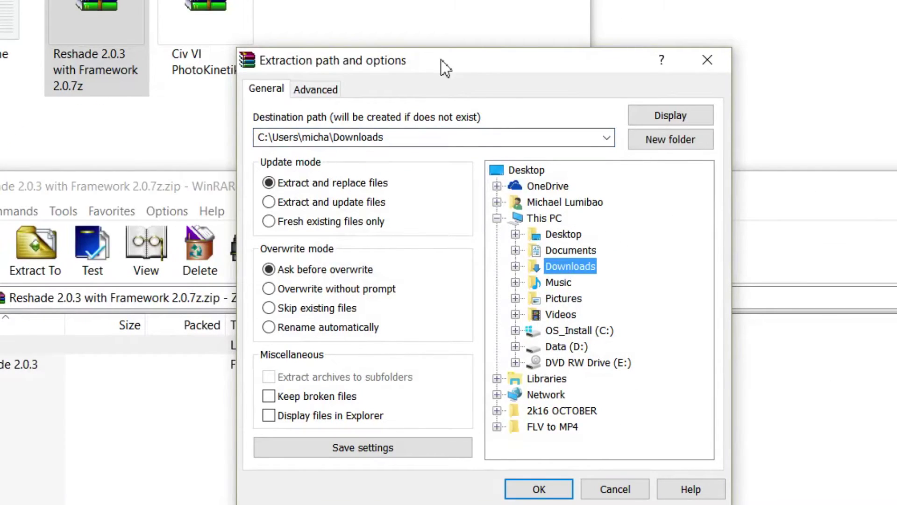
left_click_drag(443, 66, 506, 0)
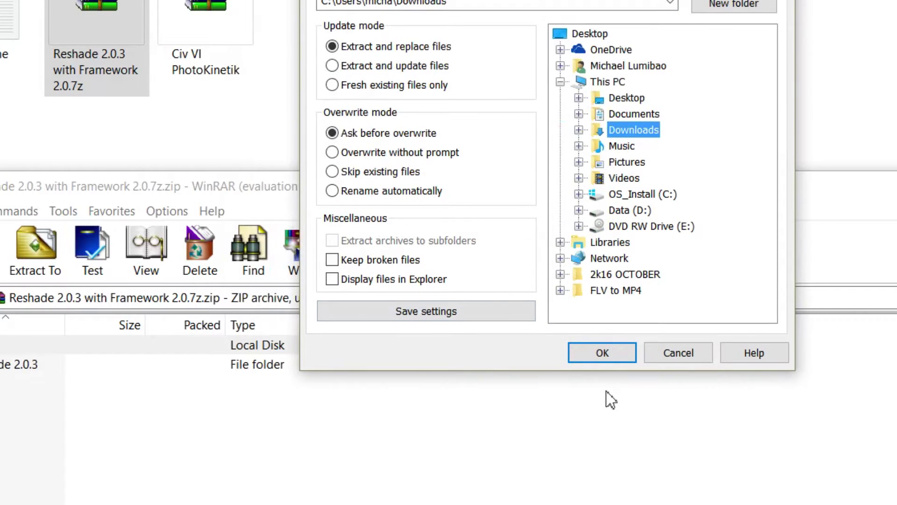
left_click(599, 353)
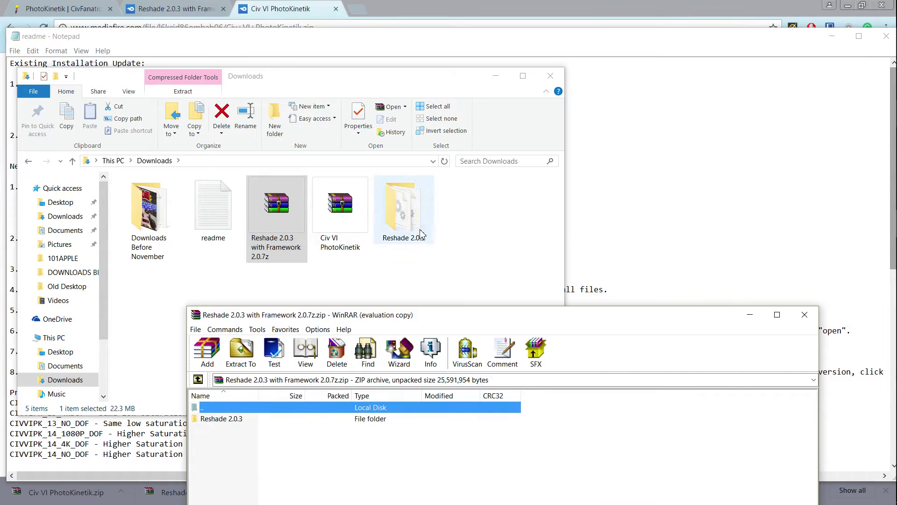
Step: Open the Civ VI PhotoKinetik archive and extract its Reshade folder into Downloads
double_click(357, 214)
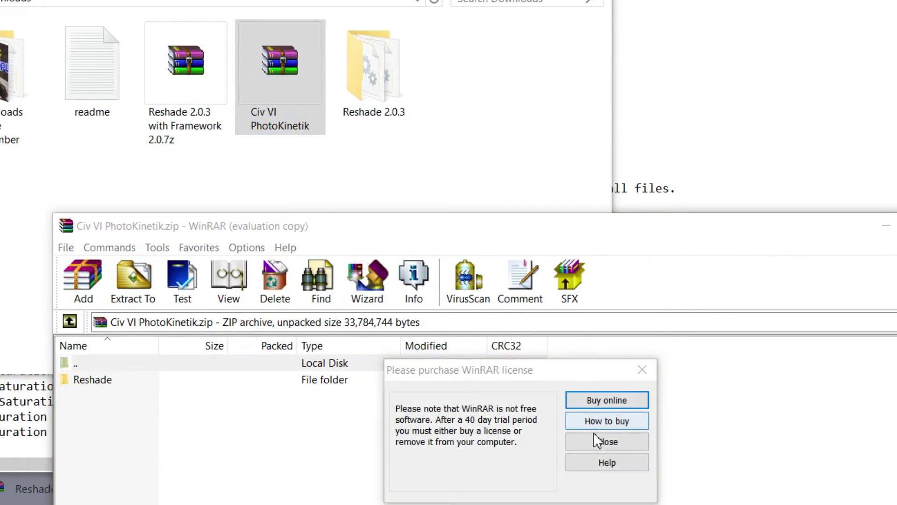
left_click(595, 444)
left_click(134, 284)
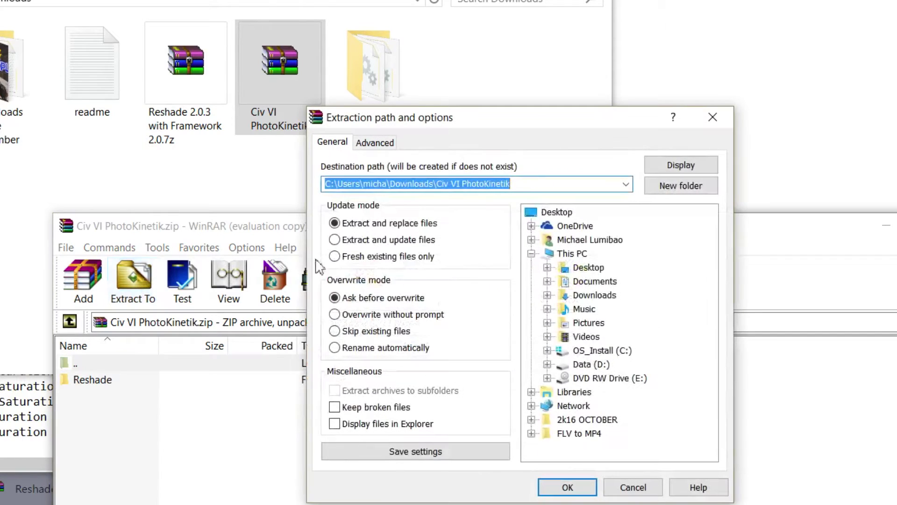
left_click(598, 298)
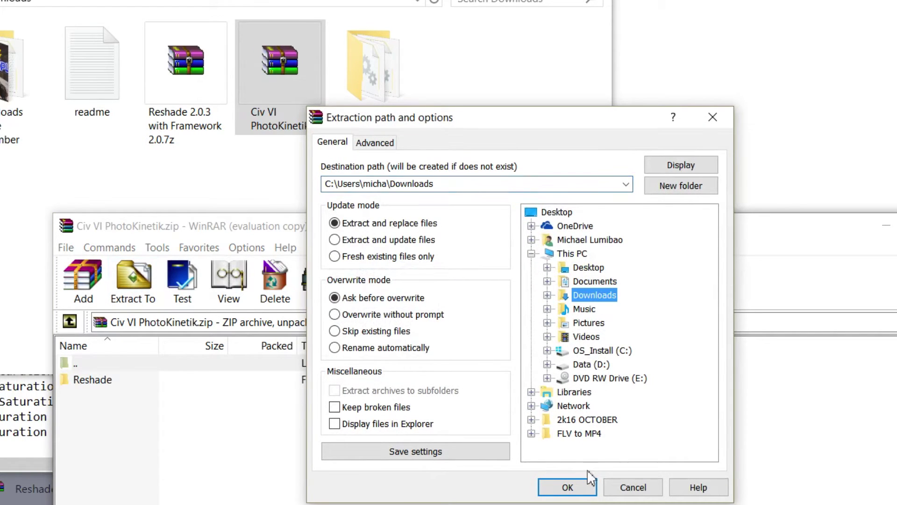
left_click(572, 487)
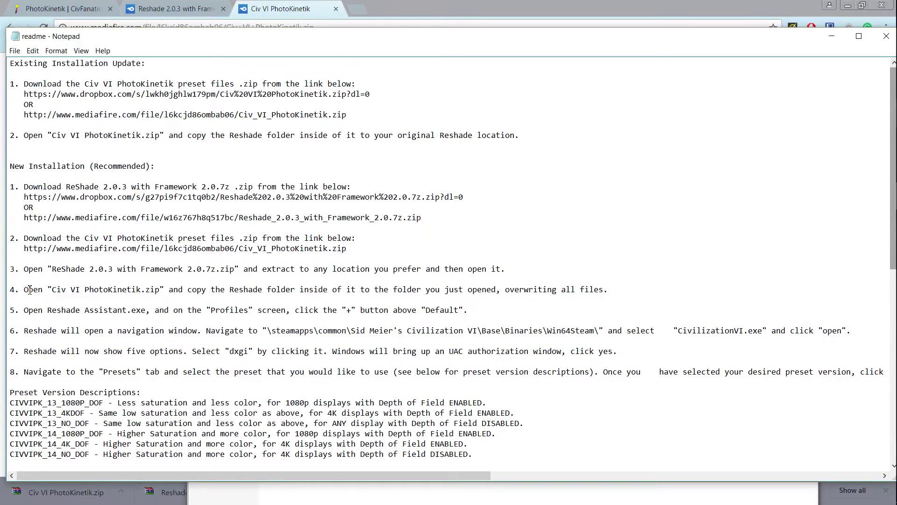
Step: Check readme step 4 on copying the Reshade folder from Civ VI PhotoKinetik.zip into the extracted ReShade folder
left_click_drag(50, 285, 85, 289)
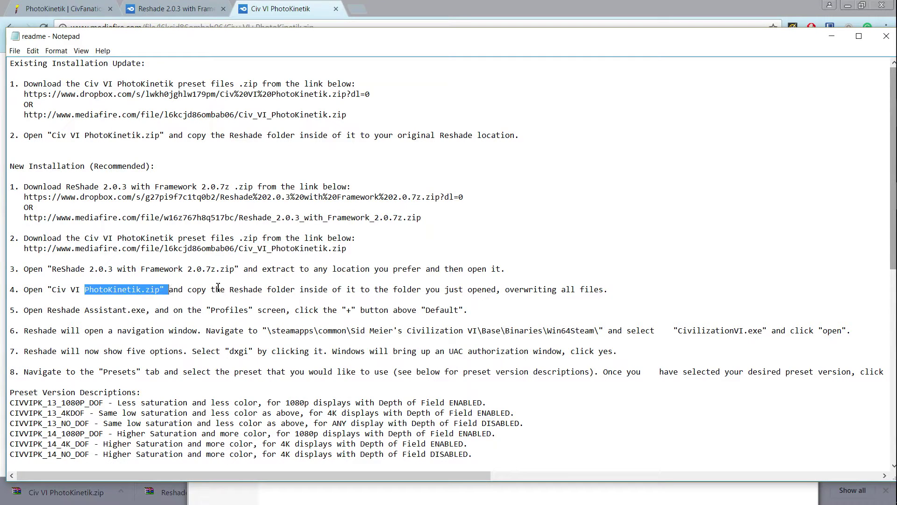
left_click_drag(211, 290, 360, 290)
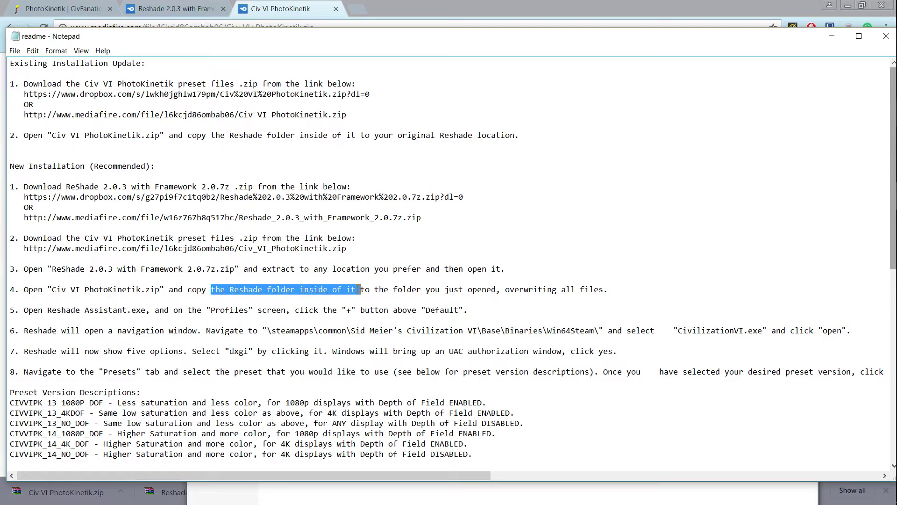
left_click(468, 290)
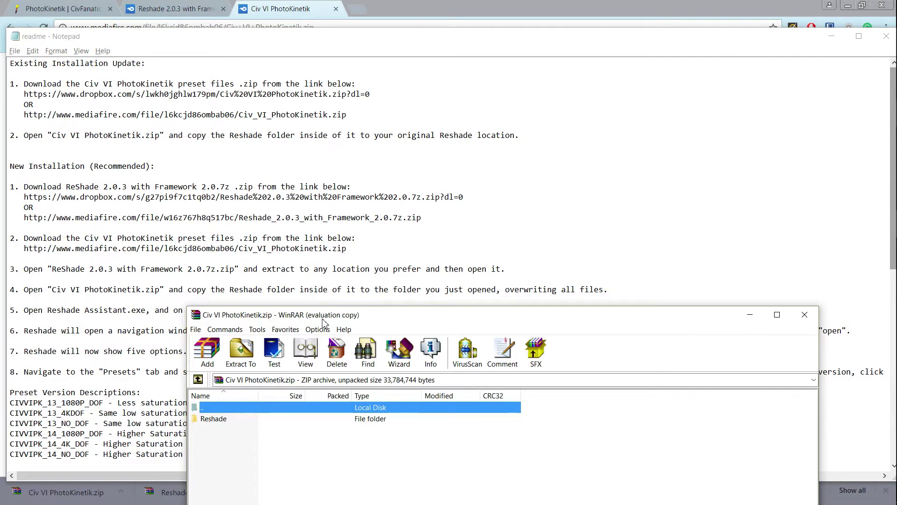
Step: Clear the WinRAR and readme windows out of the way and open the extracted Reshade folder in Downloads
left_click(820, 226)
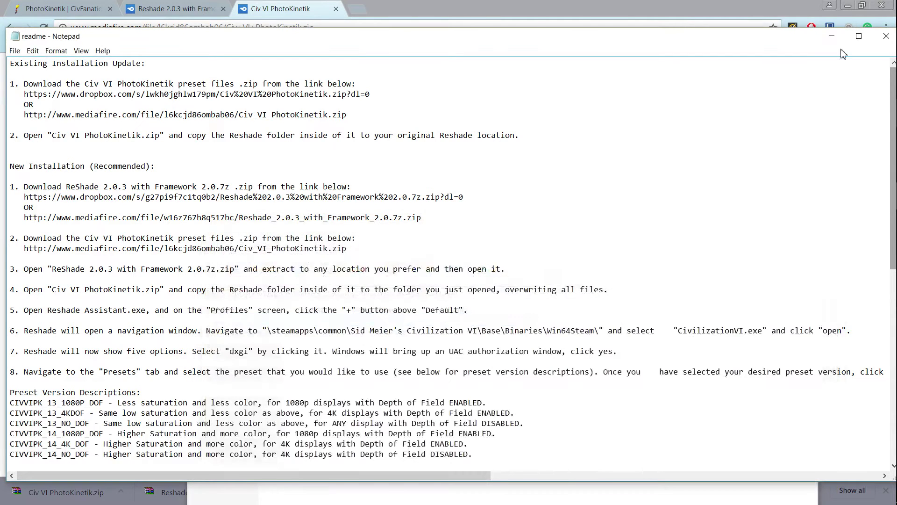
left_click(832, 37)
left_click(763, 320)
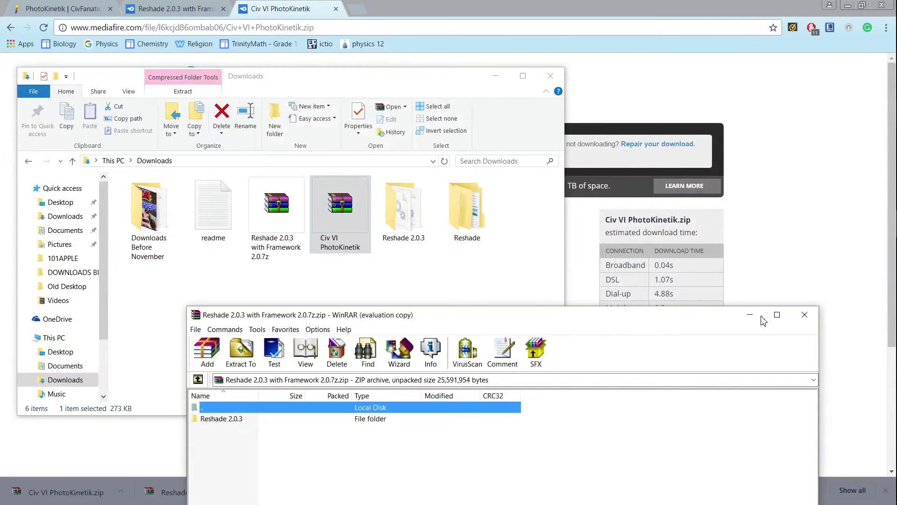
left_click(751, 316)
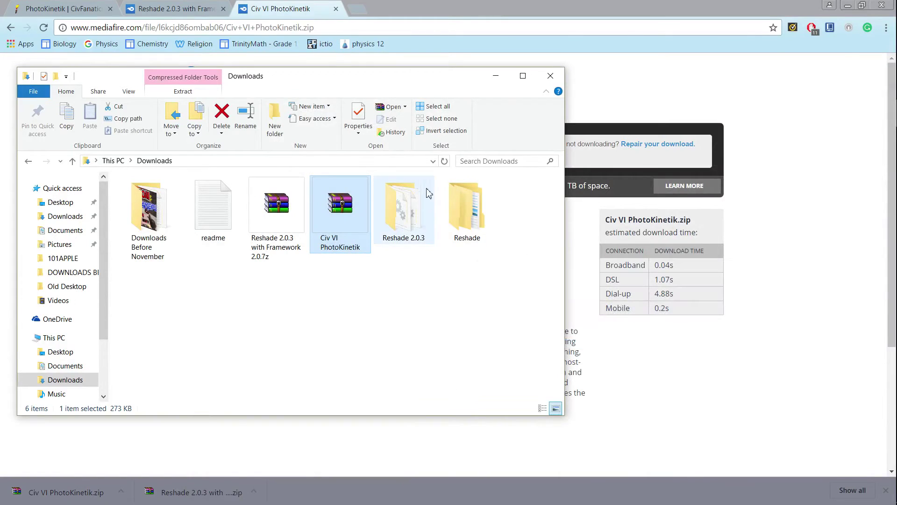
double_click(465, 220)
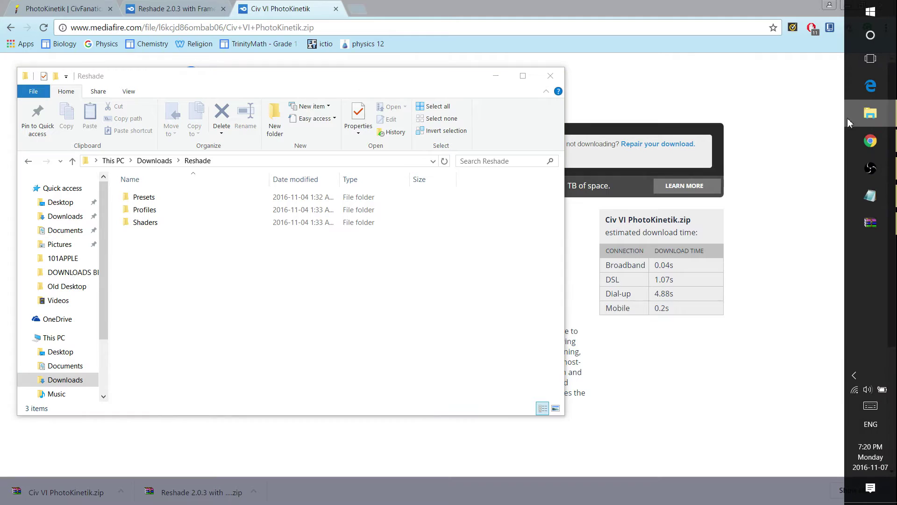
Step: Open a second File Explorer window, place both windows side by side, and show Downloads in each
right_click(870, 113)
left_click(736, 153)
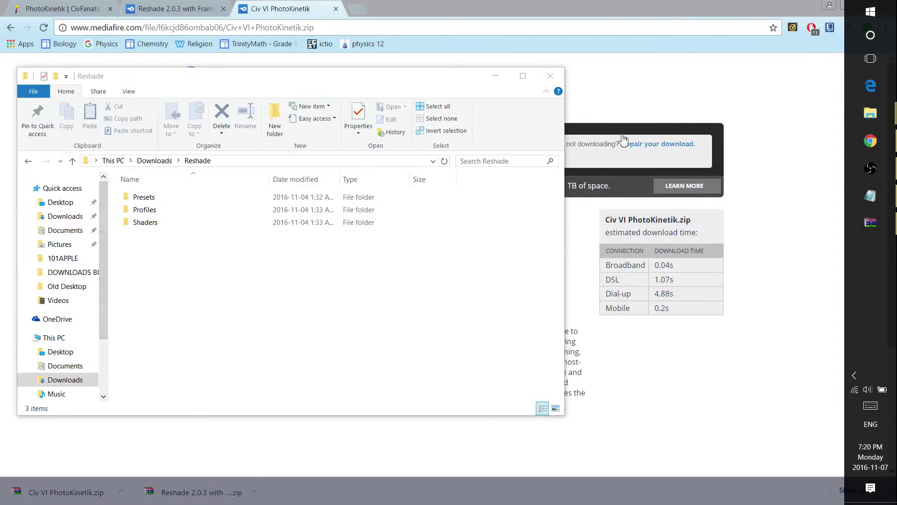
key("super+Right")
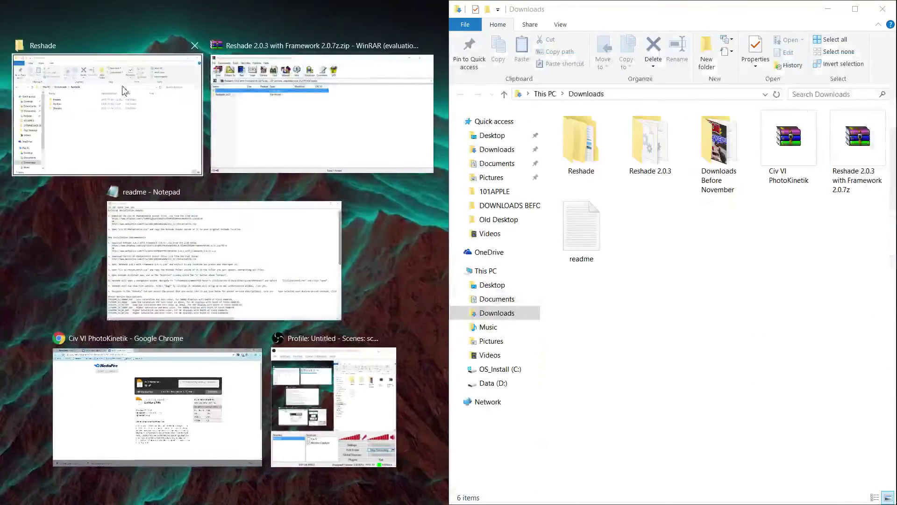
left_click(122, 90)
left_click(137, 94)
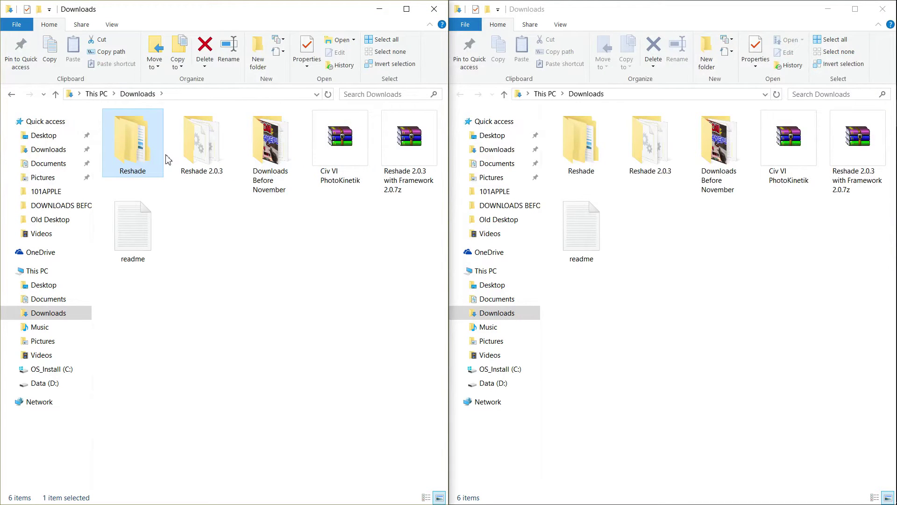
Step: Move Presets, Profiles and Shaders from Downloads\Reshade into Reshade 2.0.3\ReShade, replacing the files in the destination
double_click(146, 135)
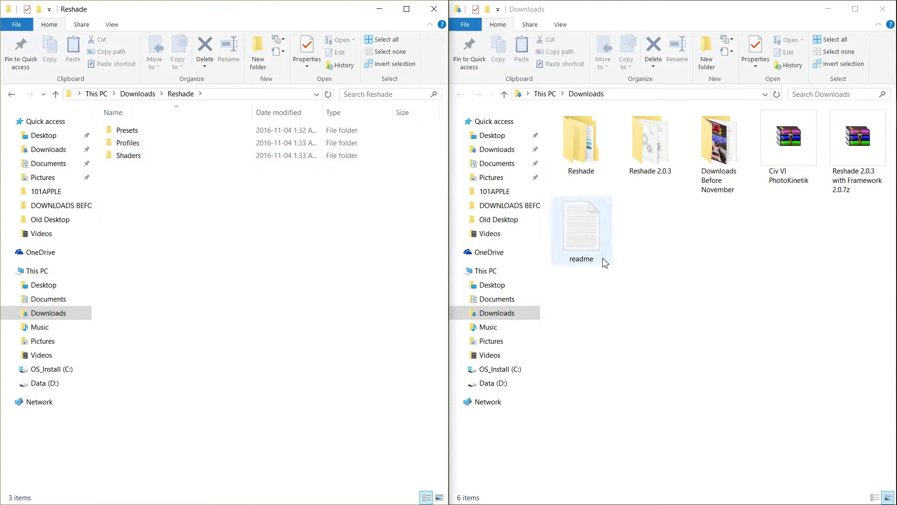
left_click(661, 181)
double_click(656, 156)
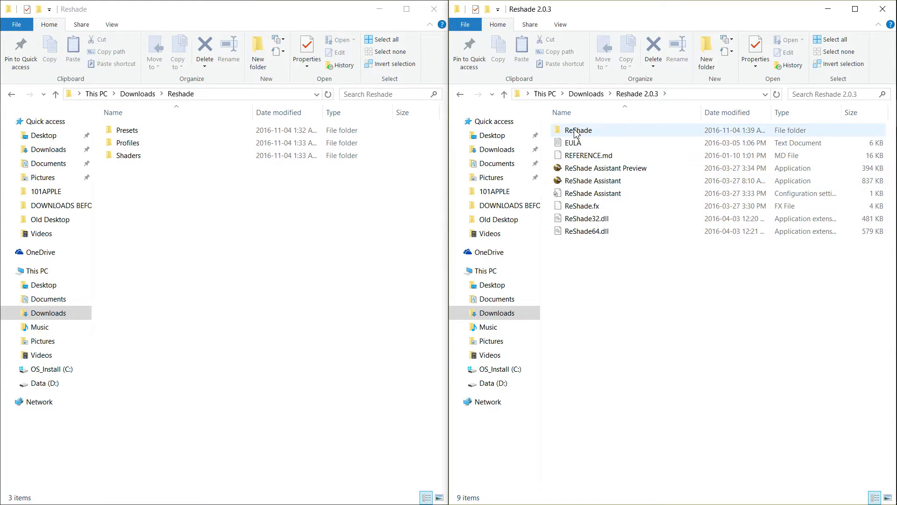
double_click(608, 133)
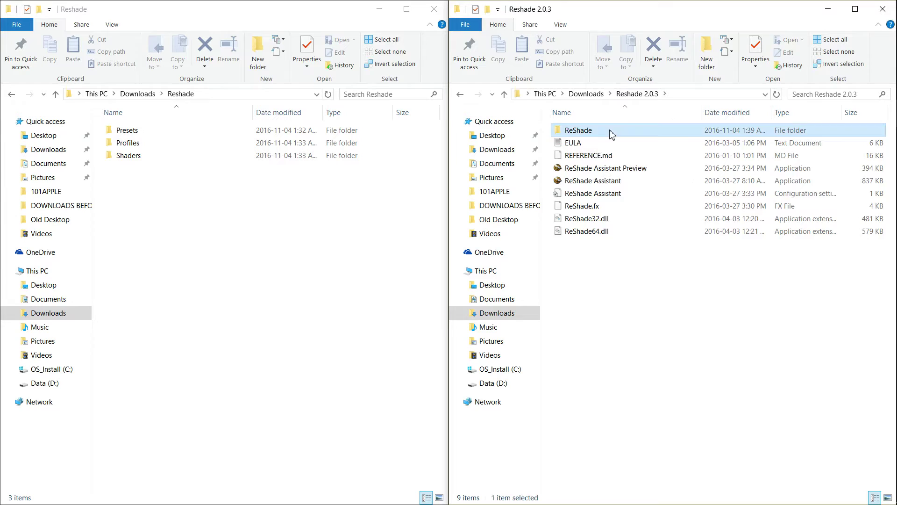
left_click_drag(222, 252, 608, 232)
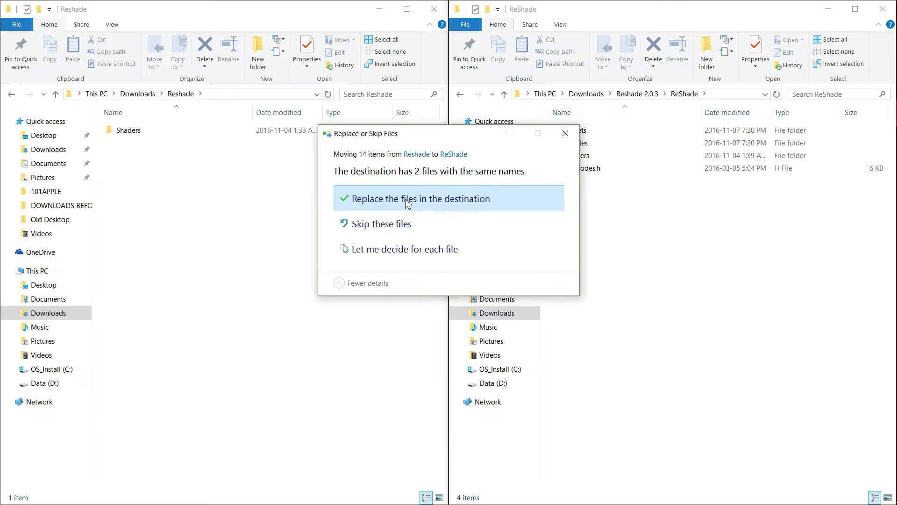
left_click(407, 203)
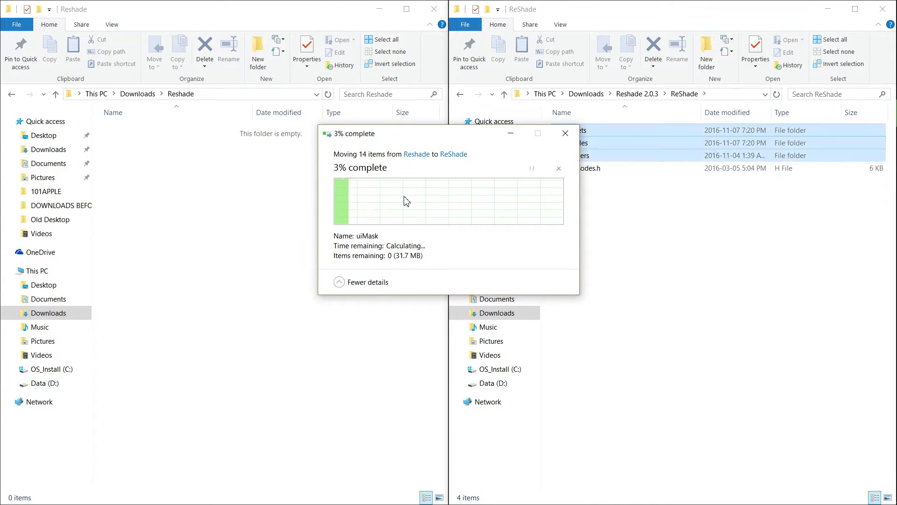
Step: Close the source Reshade window, return the other window to the Reshade 2.0.3 folder and maximize it
left_click(435, 10)
left_click(624, 96)
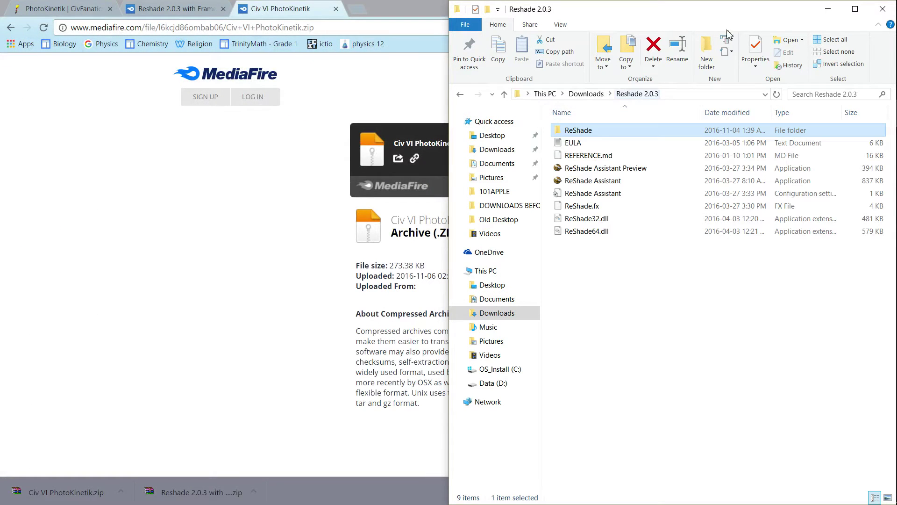
left_click(857, 10)
Step: Switch to the readme in Notepad and read step 5 on adding a profile in ReShade Assistant
key("alt+Tab")
key("alt+Tab")
key("alt+Tab")
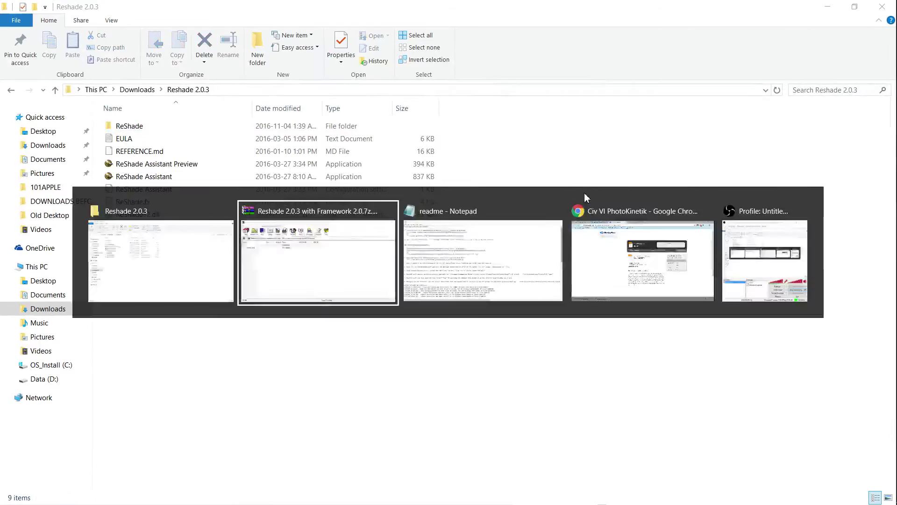
key("alt+Tab")
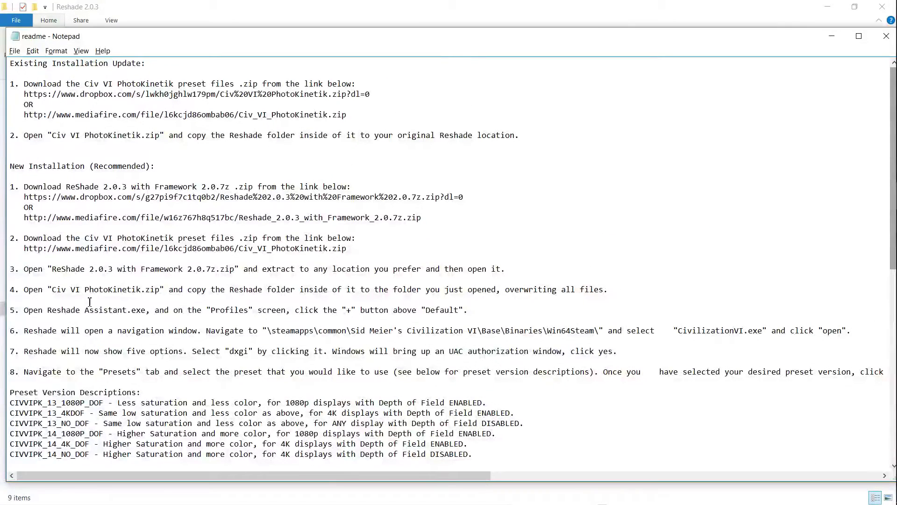
left_click_drag(47, 310, 108, 310)
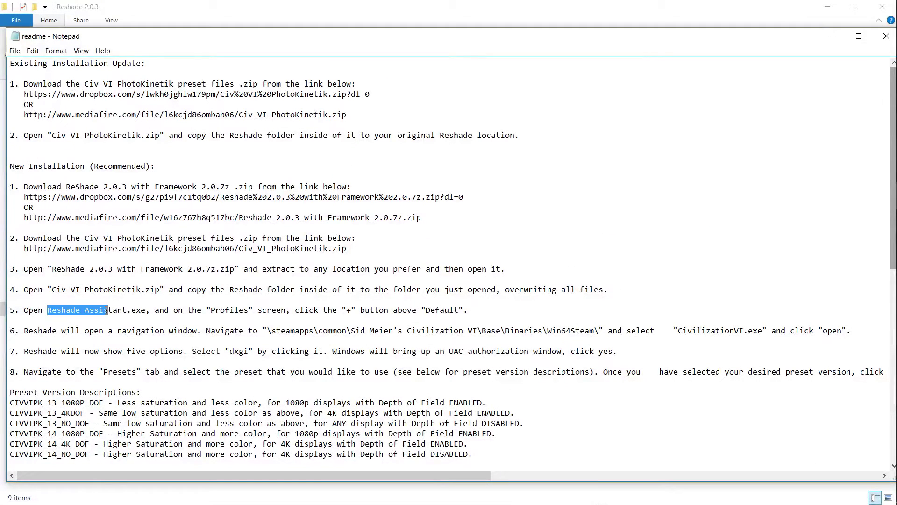
left_click(146, 310)
left_click_drag(209, 314, 293, 320)
left_click(293, 319)
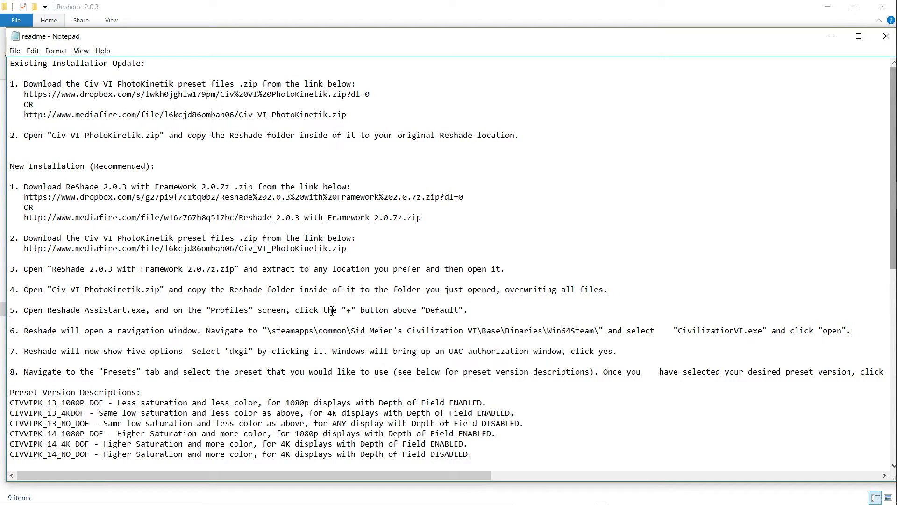
double_click(442, 314)
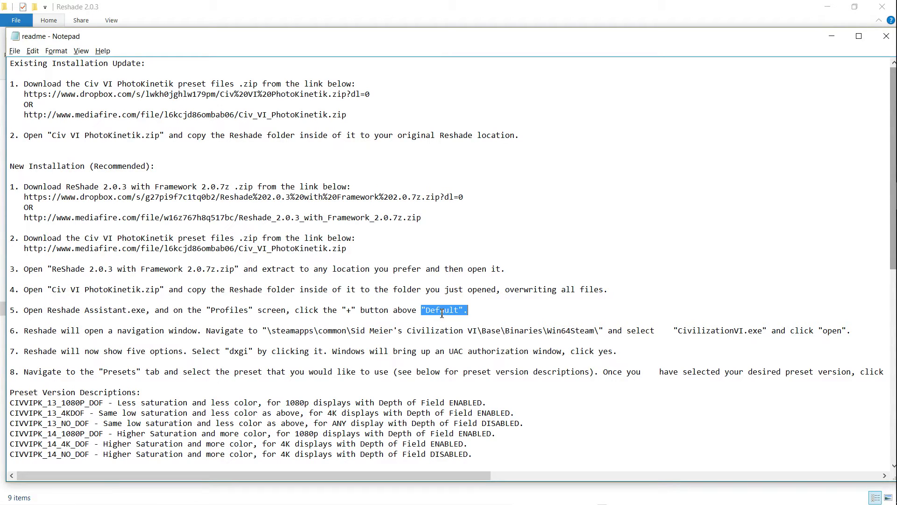
Step: Launch the ReShade Assistant application from the Reshade 2.0.3 folder and show its Profiles screen
left_click(413, 5)
left_click(163, 182)
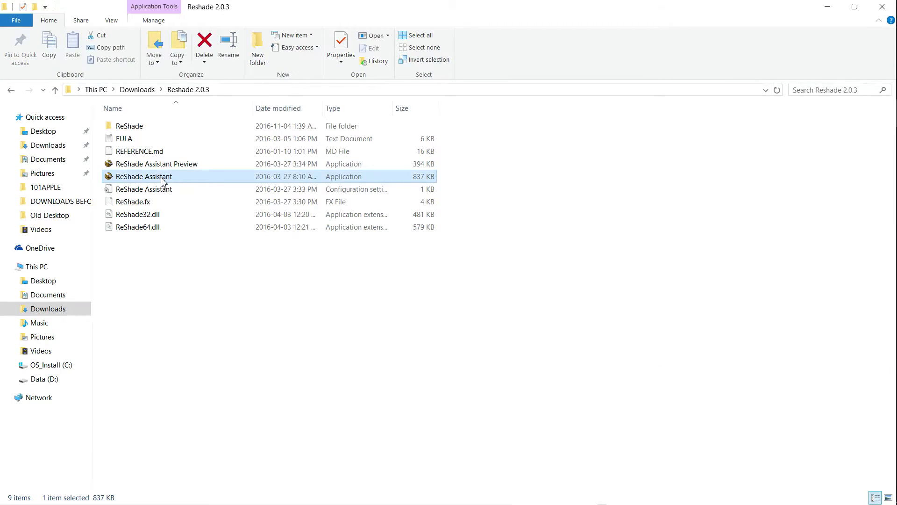
double_click(164, 182)
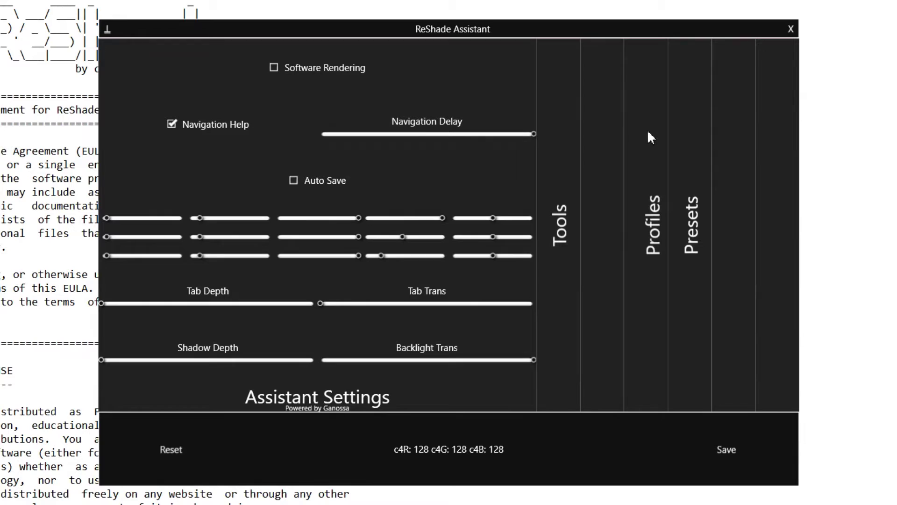
left_click(641, 234)
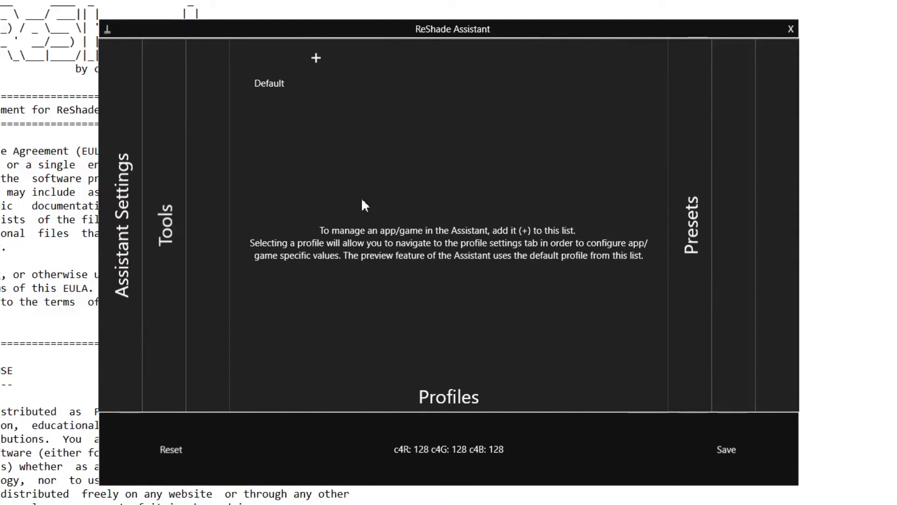
Step: Start adding a new application profile and browse to Program Files (x86)\Steam\steamapps\common on the C: drive
left_click(319, 58)
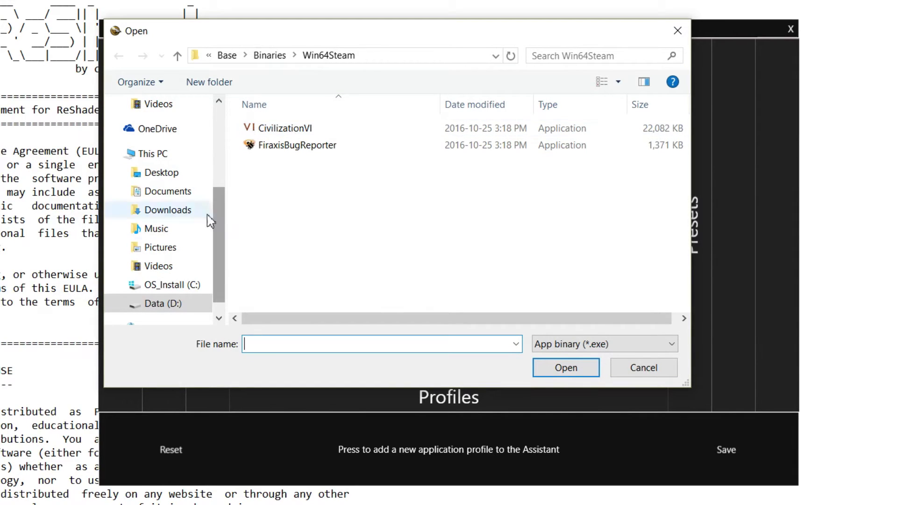
left_click(174, 286)
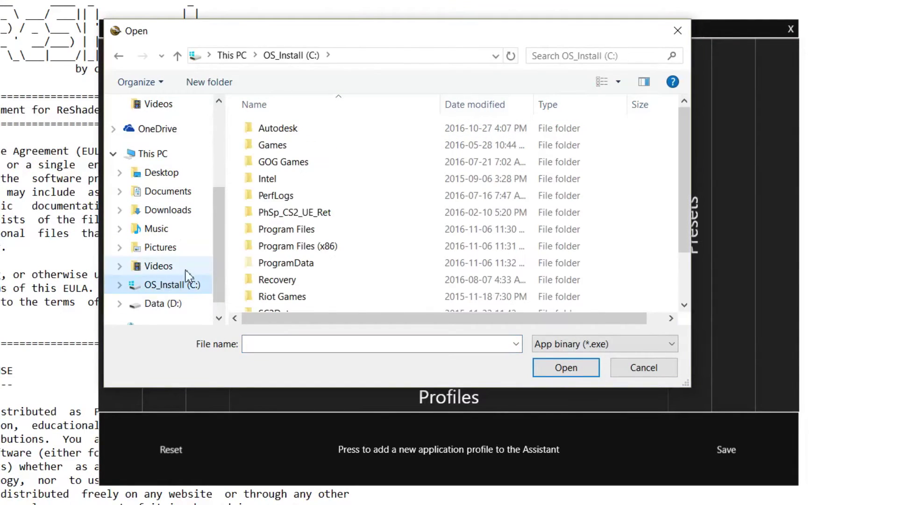
scroll(311, 257, "down", 1)
double_click(327, 186)
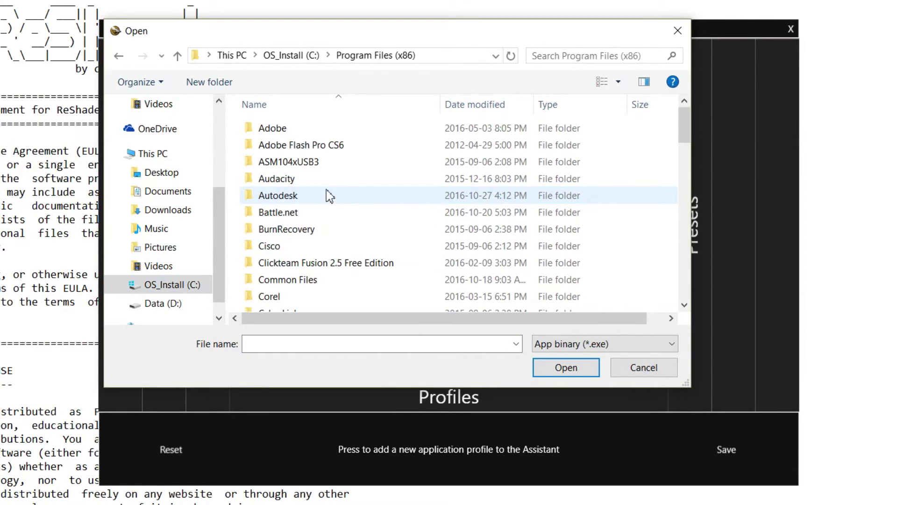
scroll(327, 196, "down", 12)
scroll(327, 196, "up", 1)
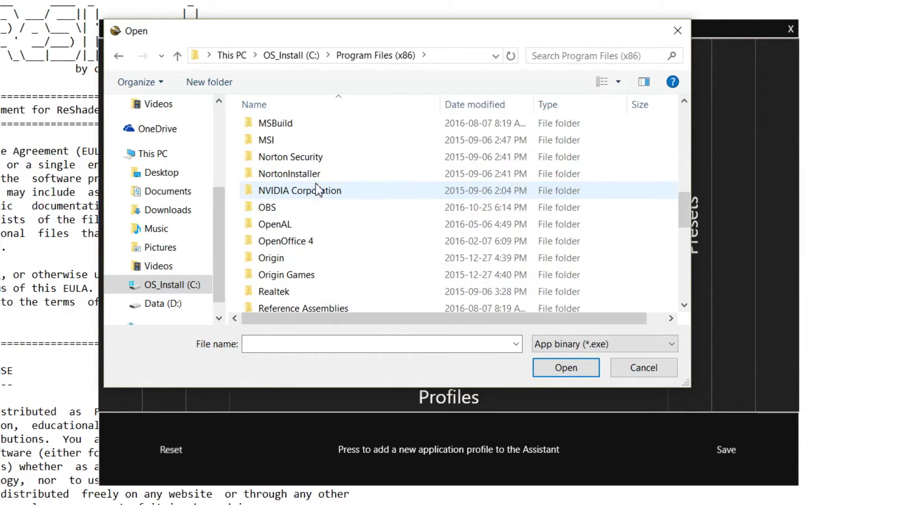
scroll(303, 261, "down", 3)
double_click(287, 286)
scroll(295, 205, "down", 5)
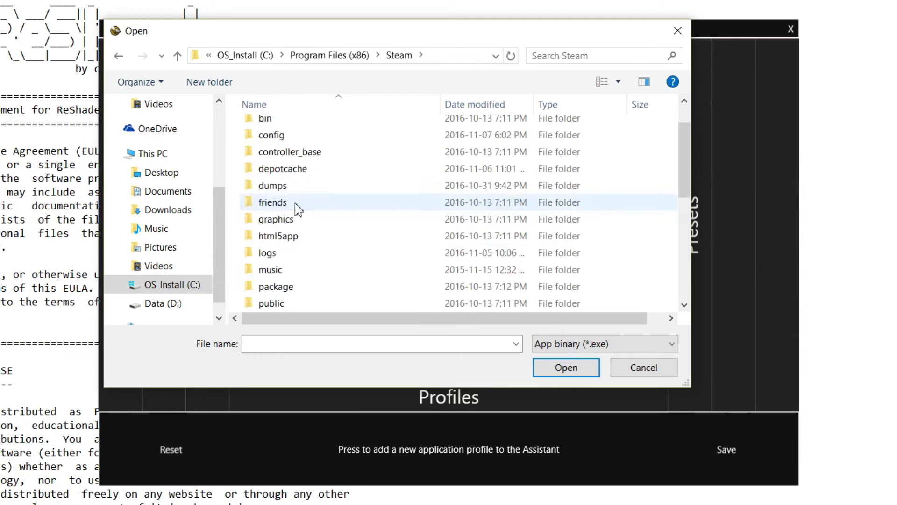
left_click(299, 208)
double_click(299, 206)
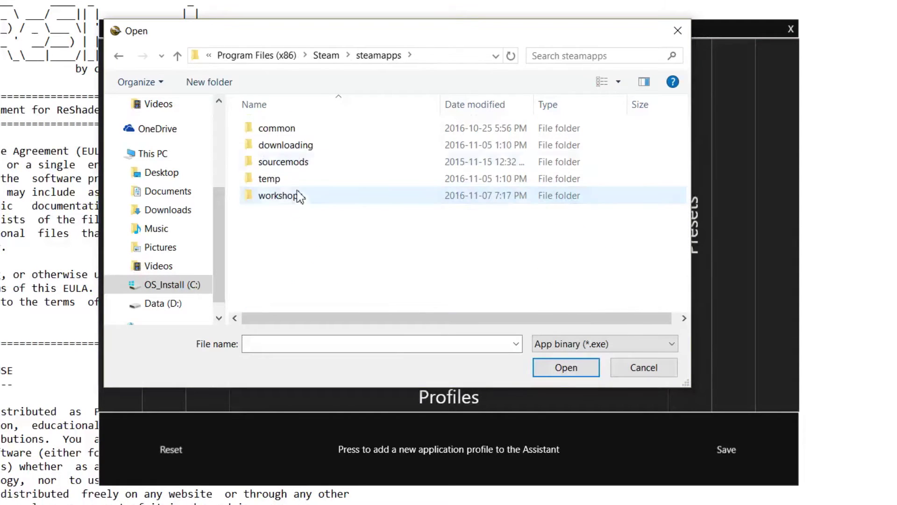
double_click(277, 128)
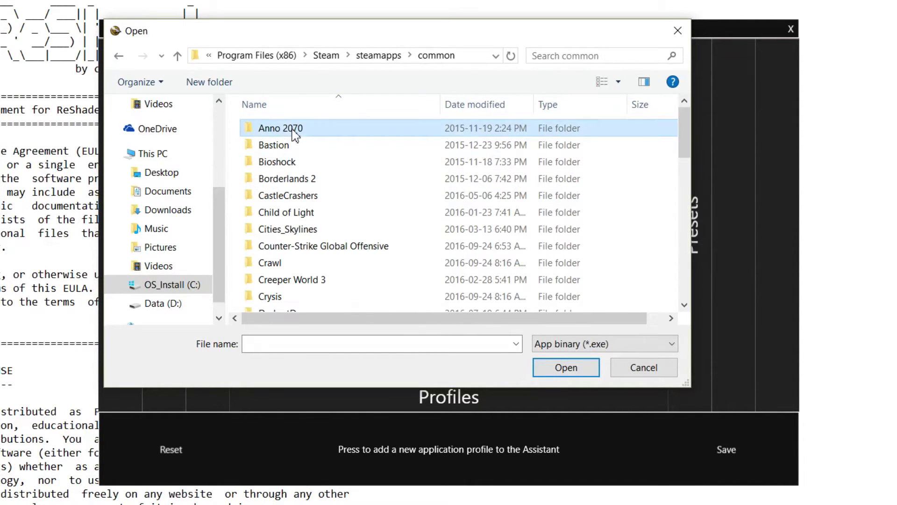
Step: Open CivilizationVI from Sid Meier's Civilization VI\Base\Binaries\Win64Steam as the application for the new profile
scroll(358, 233, "down", 10)
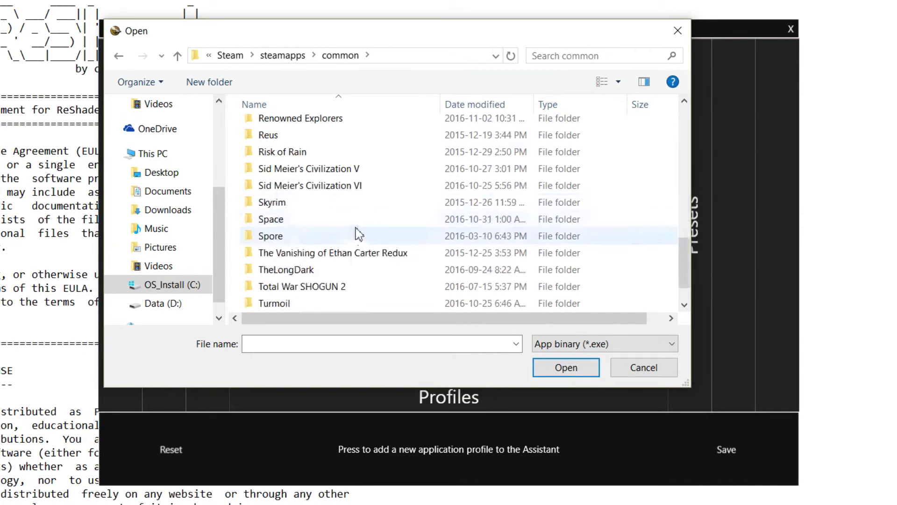
double_click(360, 185)
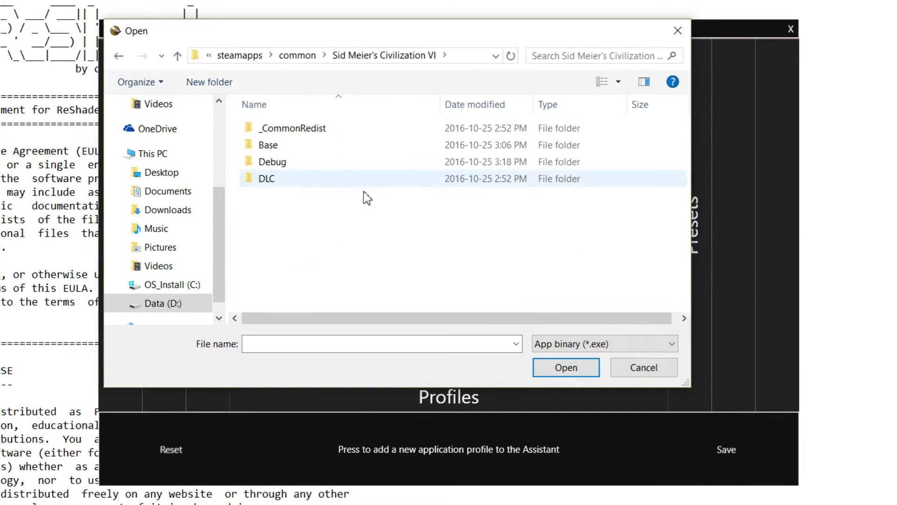
double_click(300, 144)
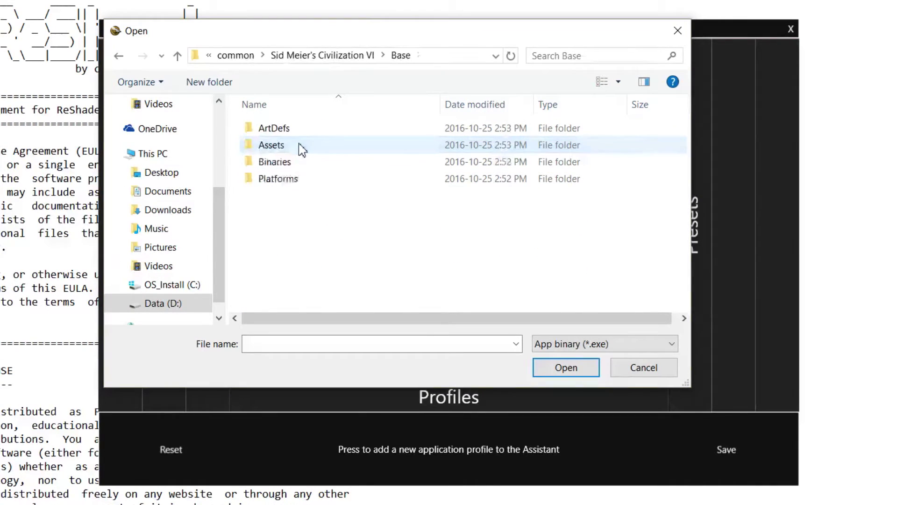
double_click(320, 164)
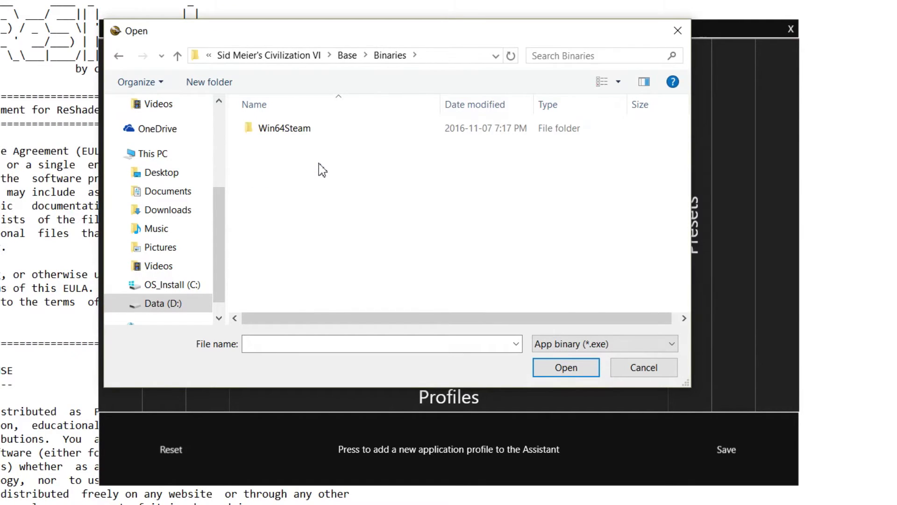
double_click(307, 131)
left_click(504, 132)
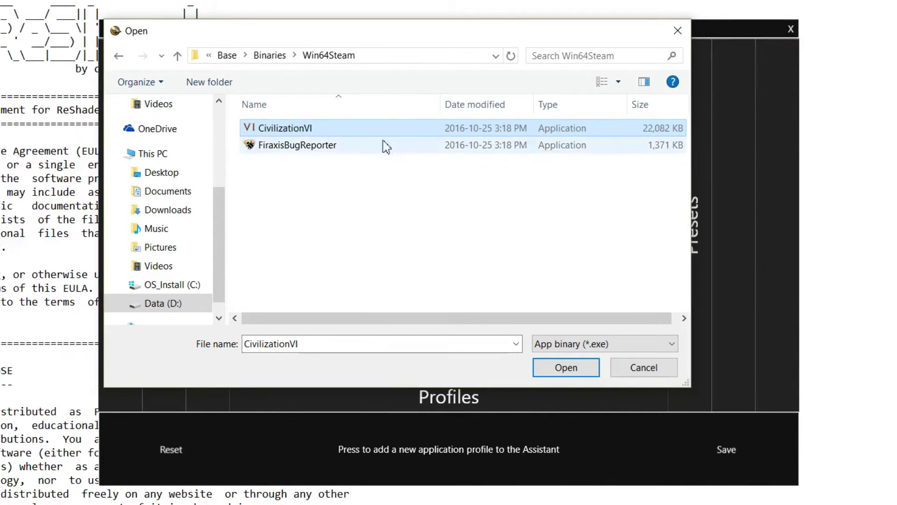
left_click(555, 369)
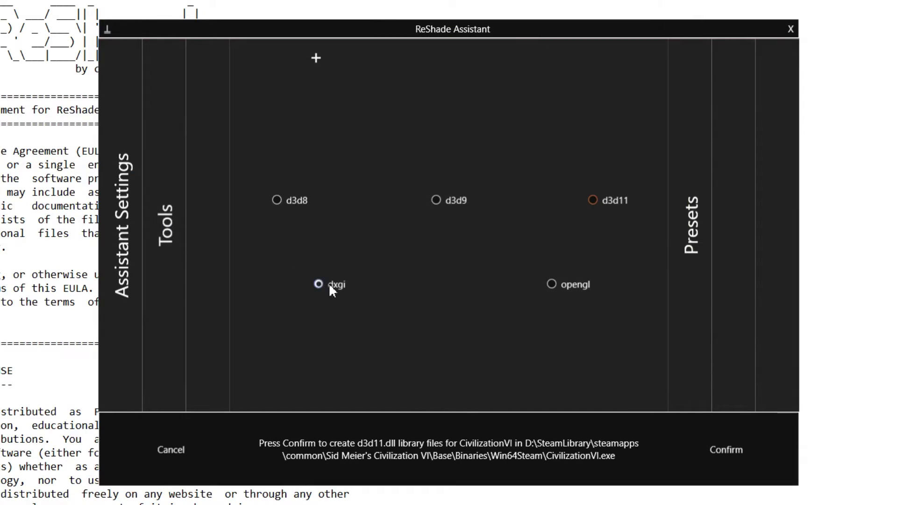
Step: Create the CivilizationVI profile with d3d11 library files, save it and show the Presets screen
left_click(591, 200)
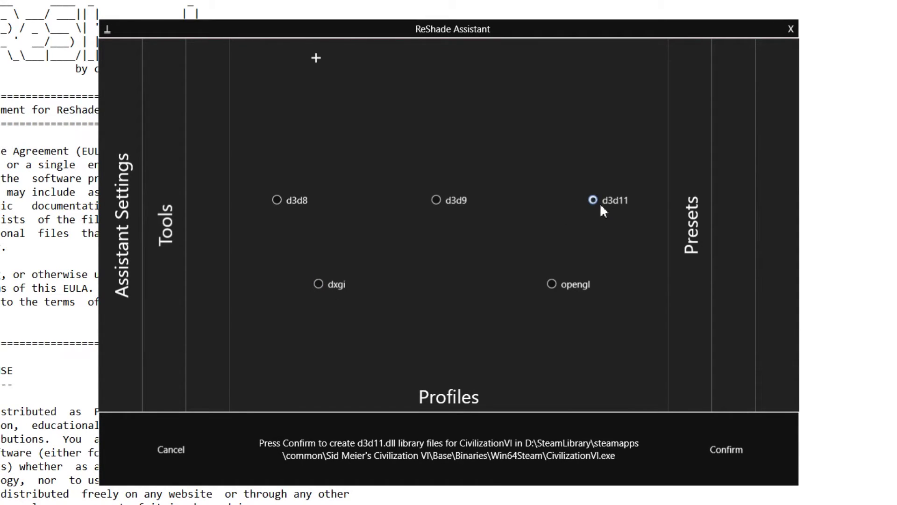
left_click(720, 456)
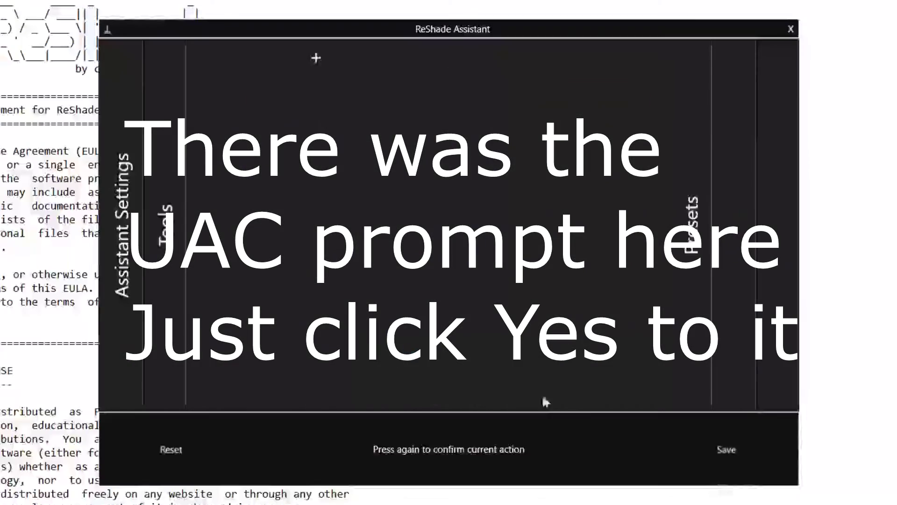
left_click(725, 451)
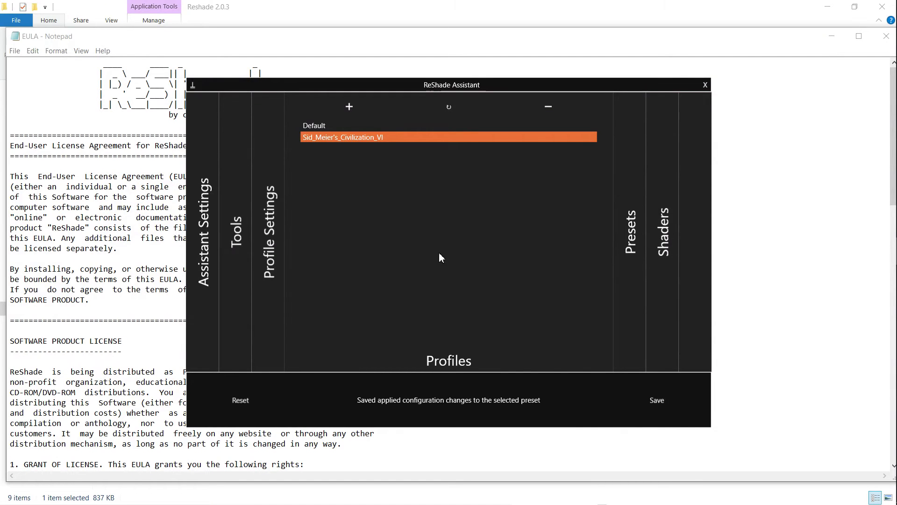
left_click(635, 209)
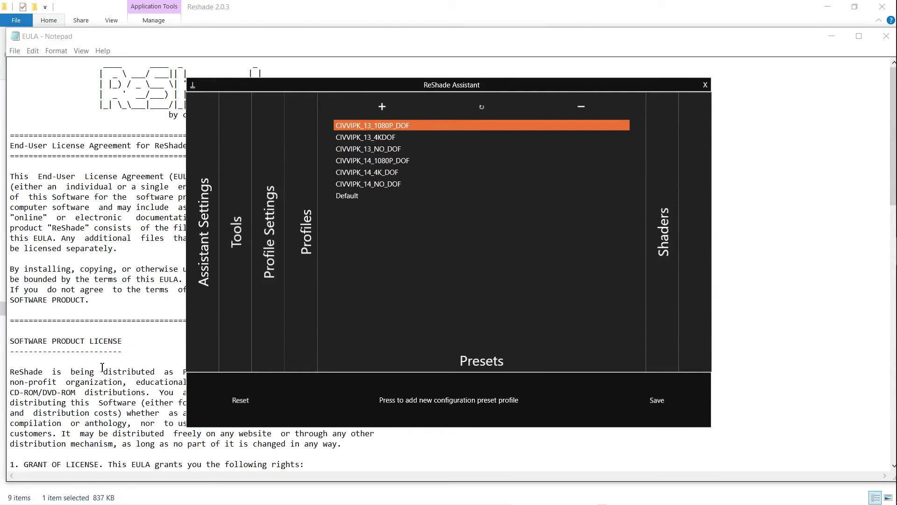
Step: Close the EULA document and switch to the readme in Notepad
left_click(705, 85)
scroll(732, 81, "down", 13)
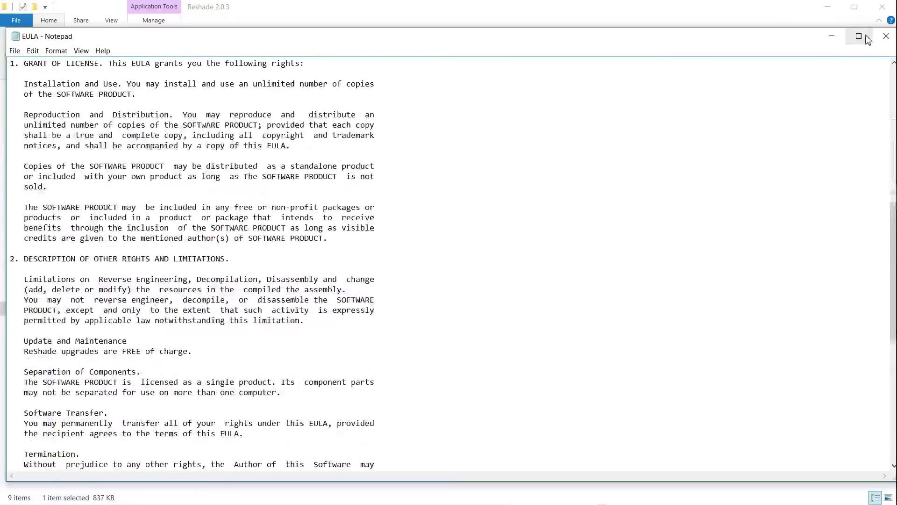
left_click(887, 36)
left_click(875, 225)
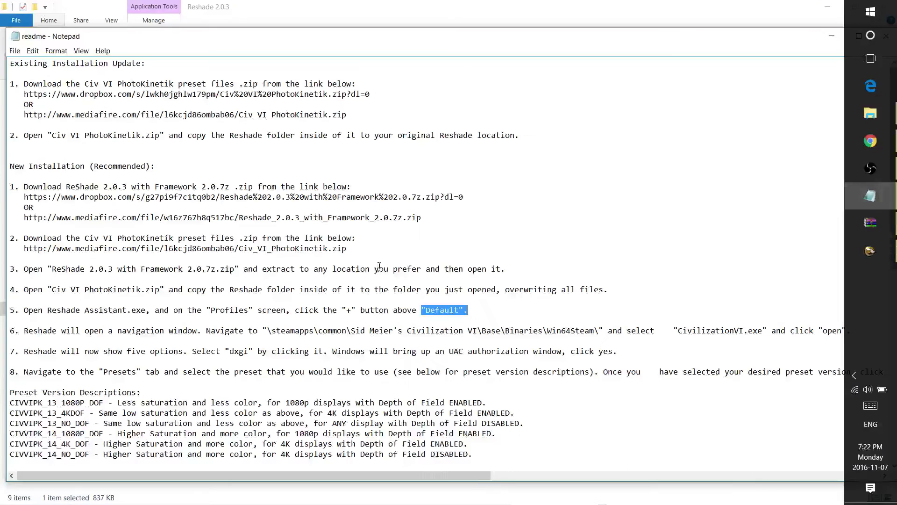
Step: Read the readme's description of the CIVVIPK_14_1080P_DOF preset, including its saturation, display resolution and Depth of Field setting
scroll(379, 266, "down", 5)
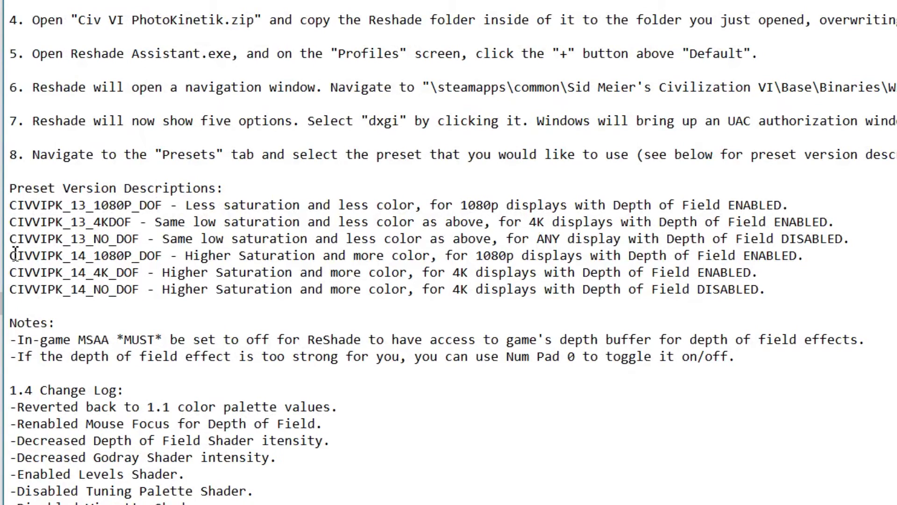
left_click_drag(9, 256, 162, 255)
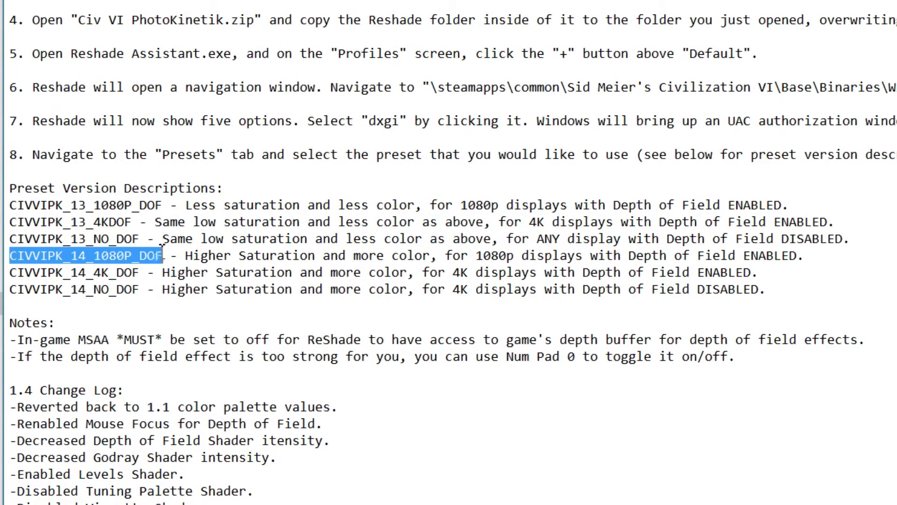
key("Right")
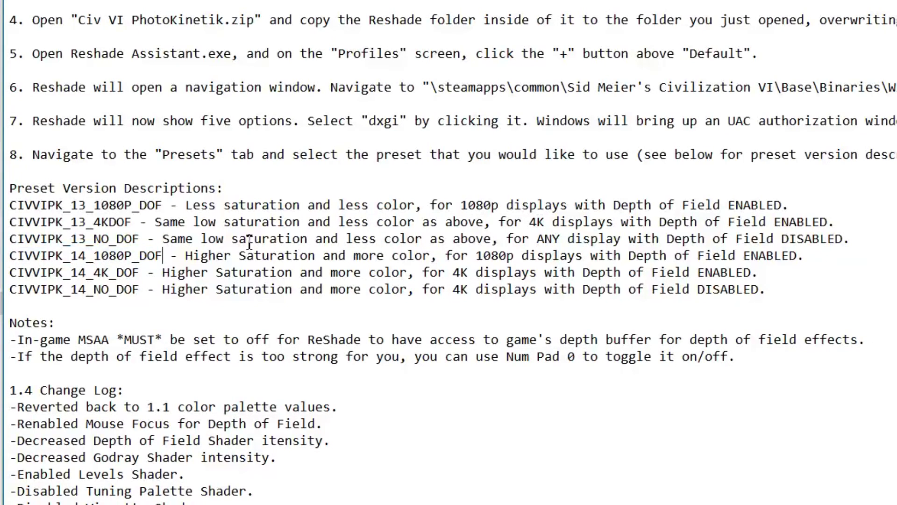
left_click_drag(187, 257, 518, 257)
left_click_drag(529, 256, 573, 260)
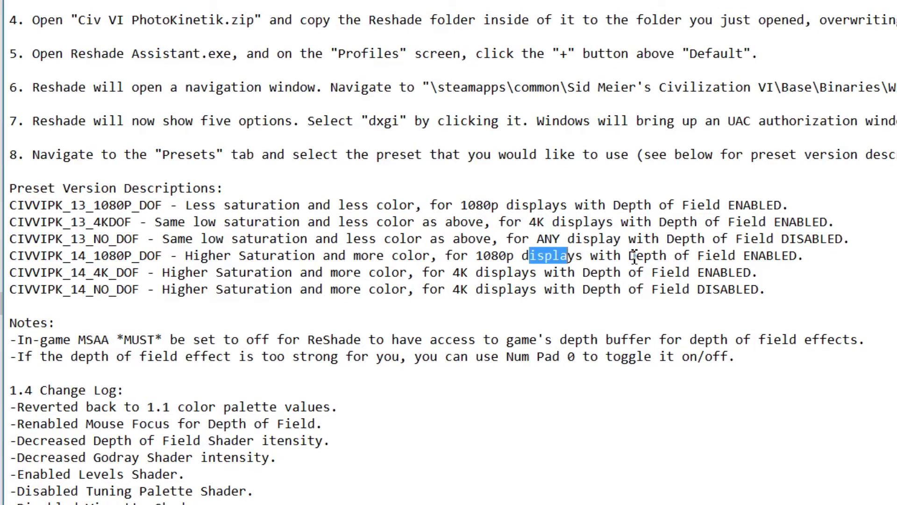
left_click_drag(634, 257, 802, 259)
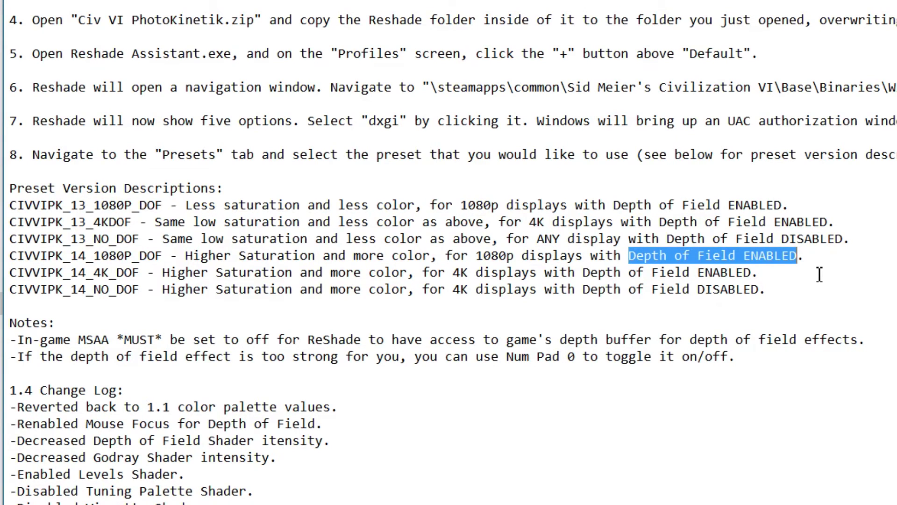
Step: Compare the readme's descriptions of the CIVVIPK_14_4K_DOF and CIVVIPK_14_NO_DOF presets
key("alt+Tab")
left_click(196, 290)
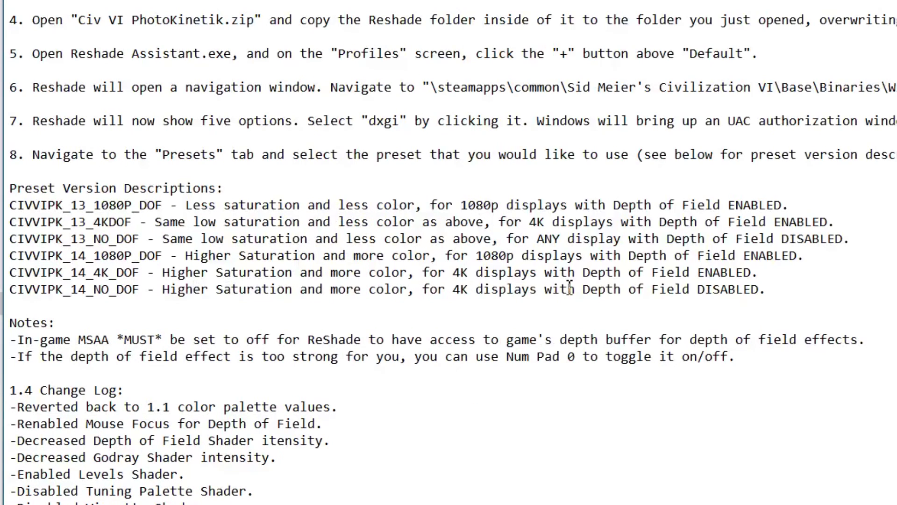
left_click_drag(456, 273, 543, 273)
left_click(496, 293)
double_click(525, 289)
left_click_drag(454, 290, 554, 291)
left_click(556, 293)
Step: Switch back to ReShade Assistant, select the CIVVIPK_14_1080P_DOF preset and save it for the profile
key("alt+Tab")
key("alt+Tab")
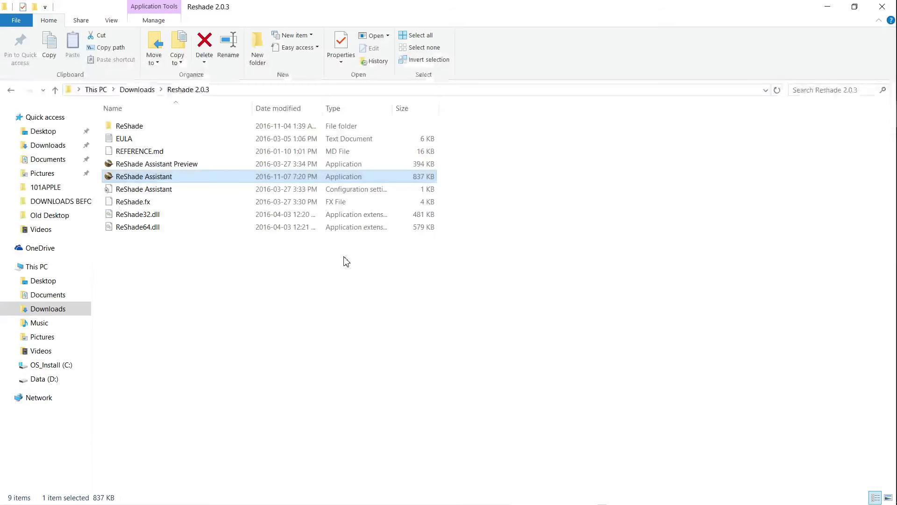
key("alt+Tab")
key("alt+Tab")
key("Tab")
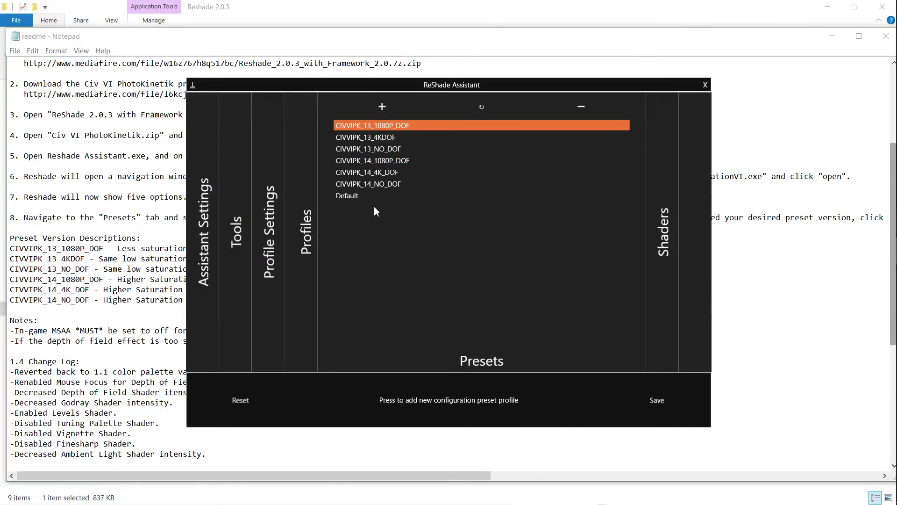
left_click(396, 161)
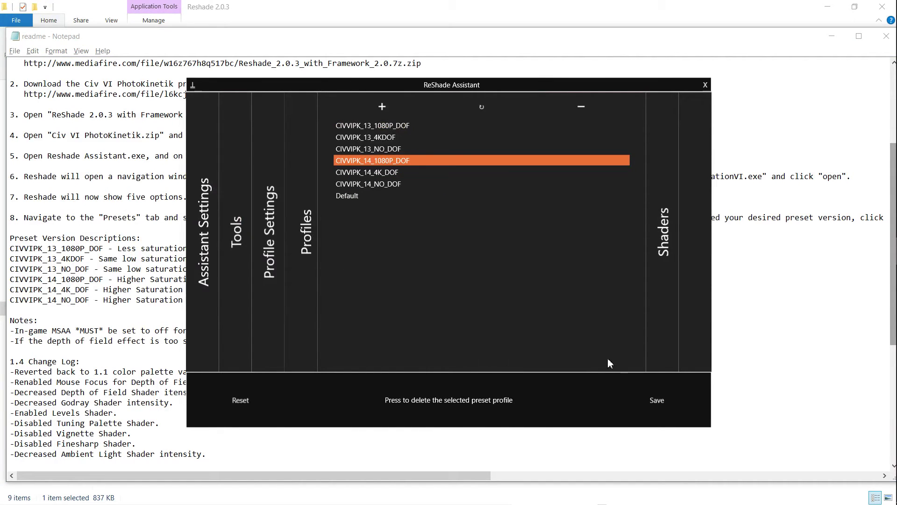
left_click(659, 402)
left_click(658, 402)
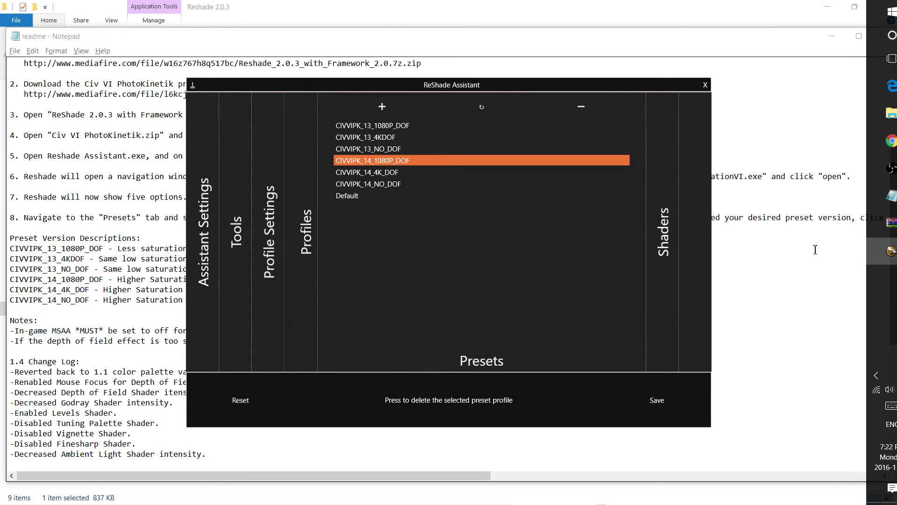
Step: Search Windows for "Civ" and launch Sid Meier's Civilization VI
key("super")
type("C")
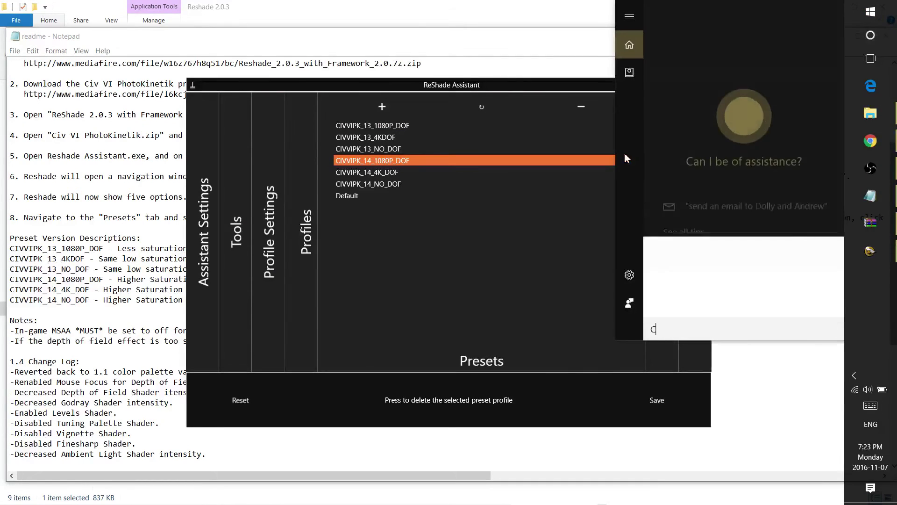
type("iv")
left_click(765, 67)
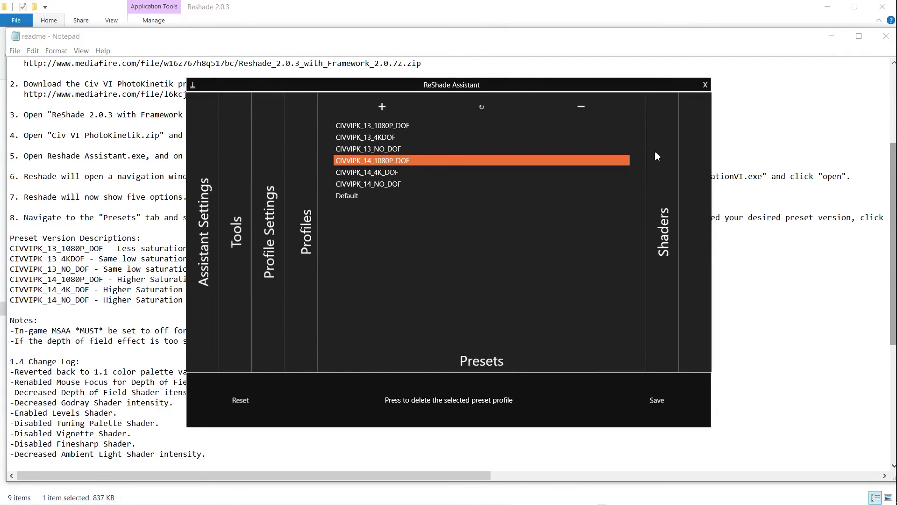
left_click(312, 201)
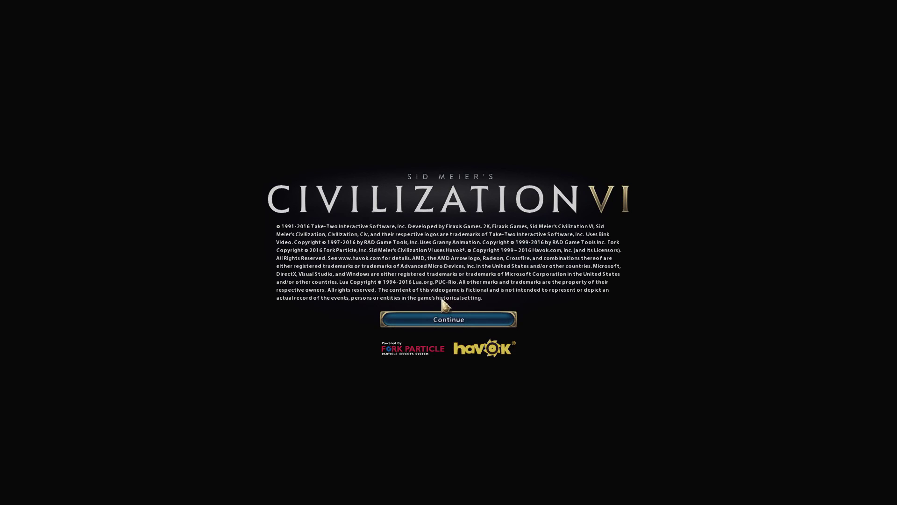
Step: Continue past the game's legal notice to the main menu and request an exit to the desktop
left_click(441, 319)
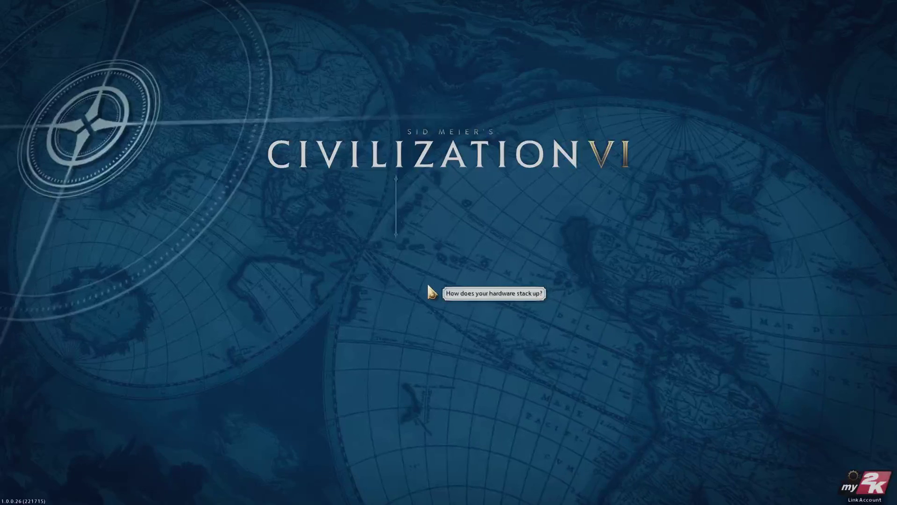
left_click(395, 196)
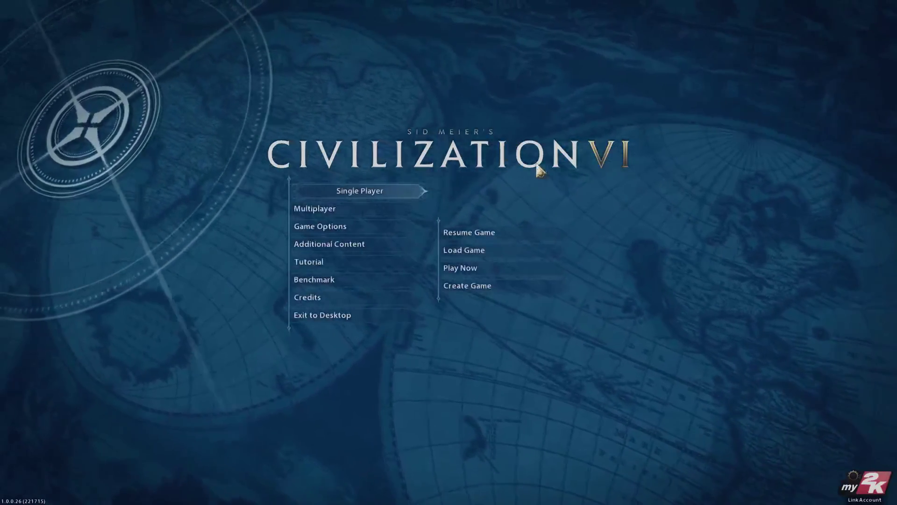
left_click(360, 316)
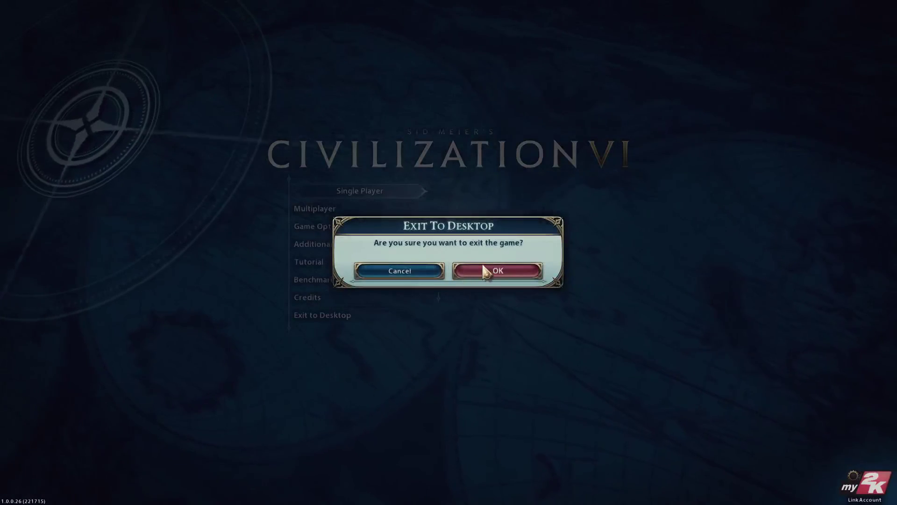